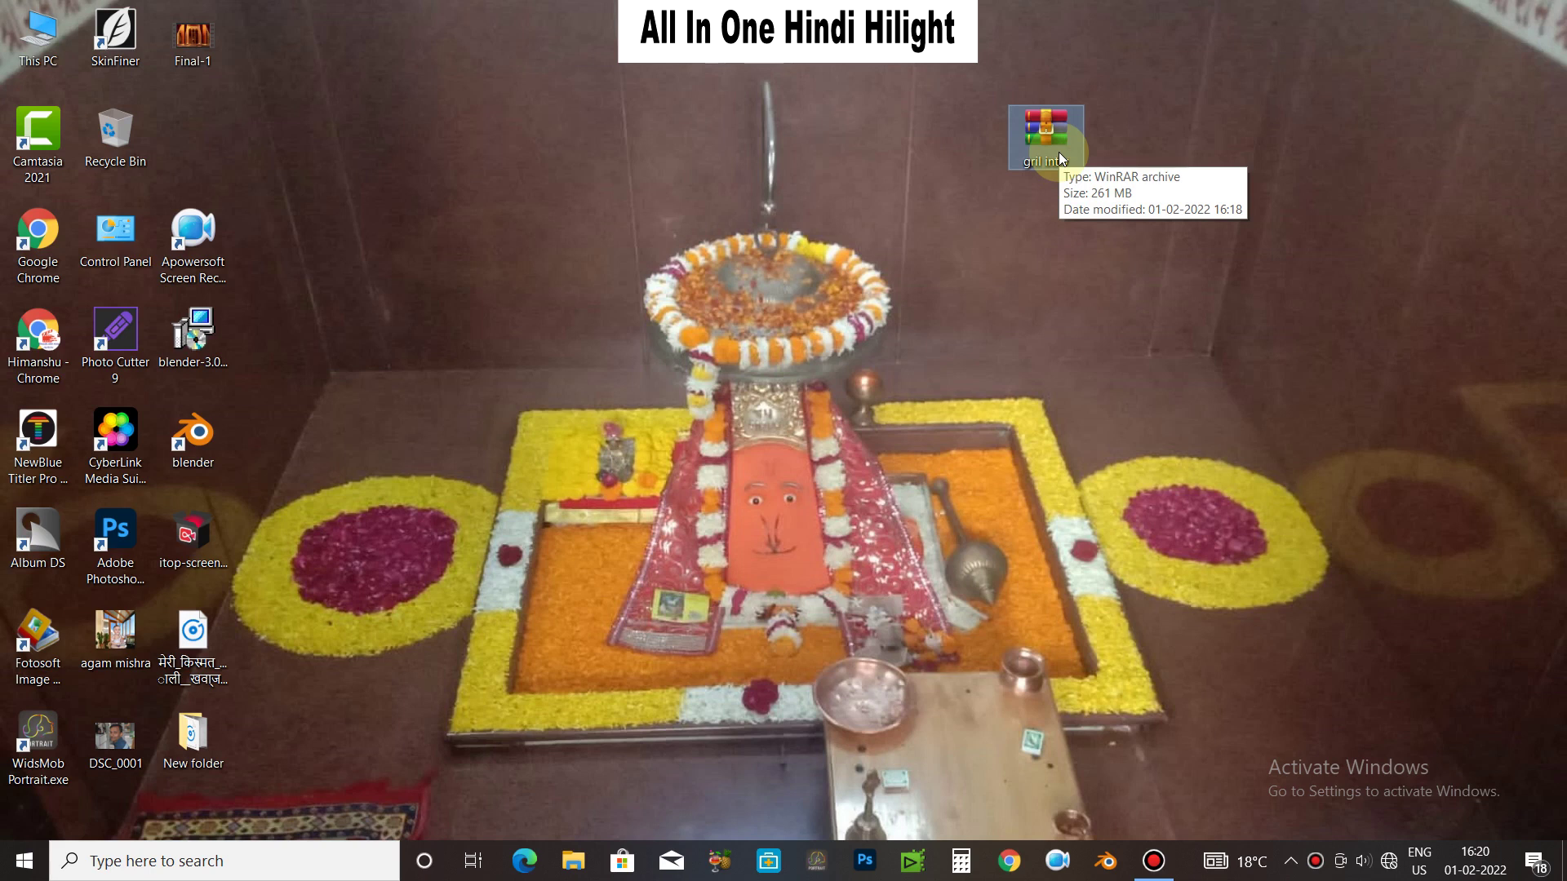
# Extract the "gril intry" archive directly onto the desktop, entering the archive password
pyautogui.rightClick(1049, 143)
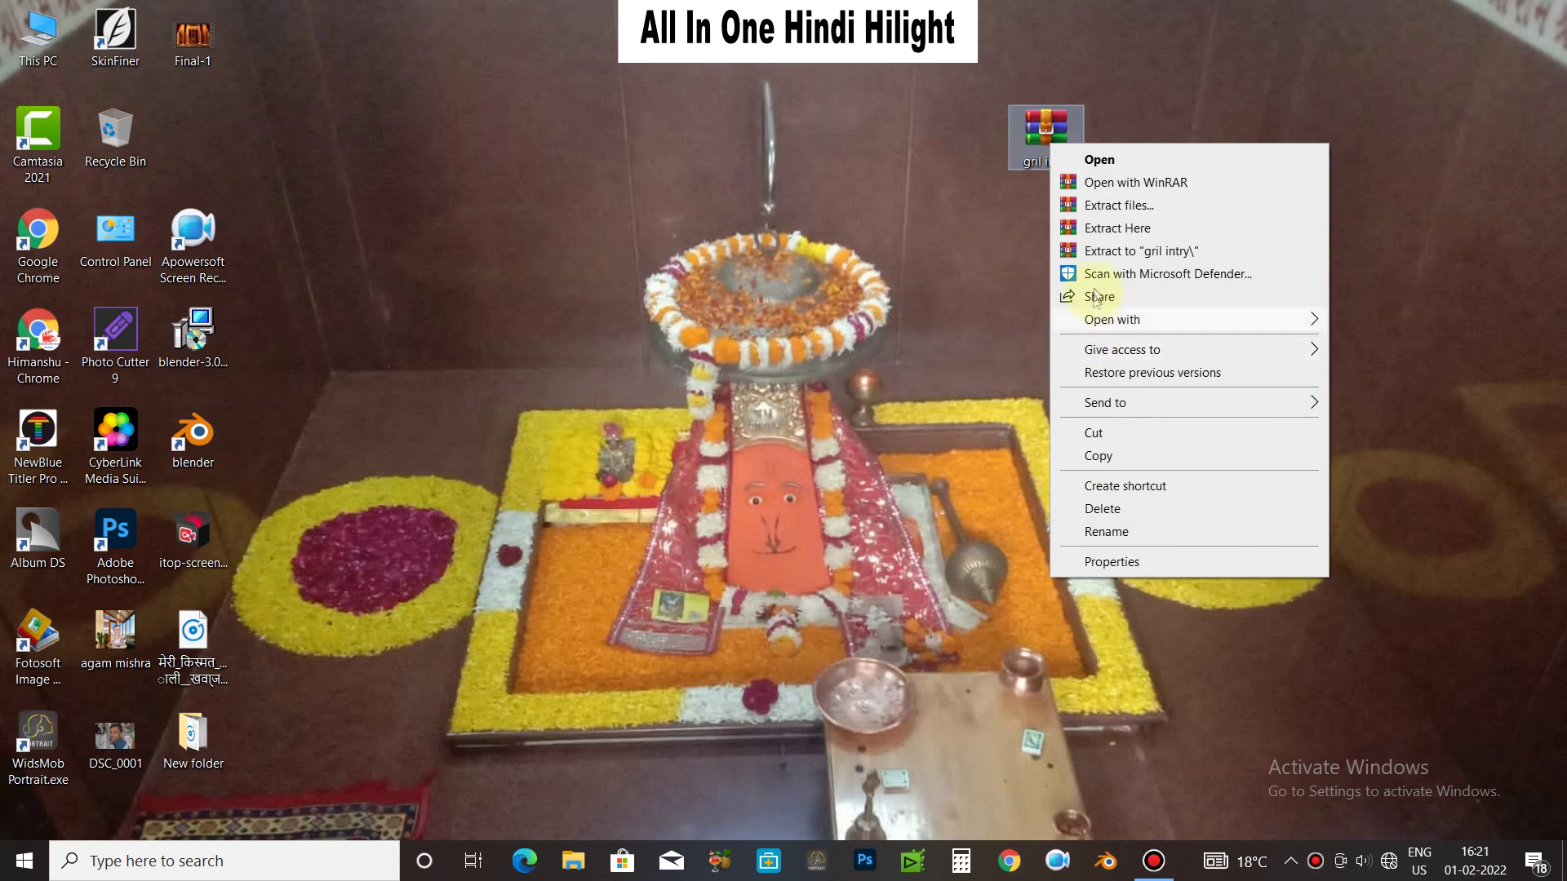
pyautogui.click(1111, 228)
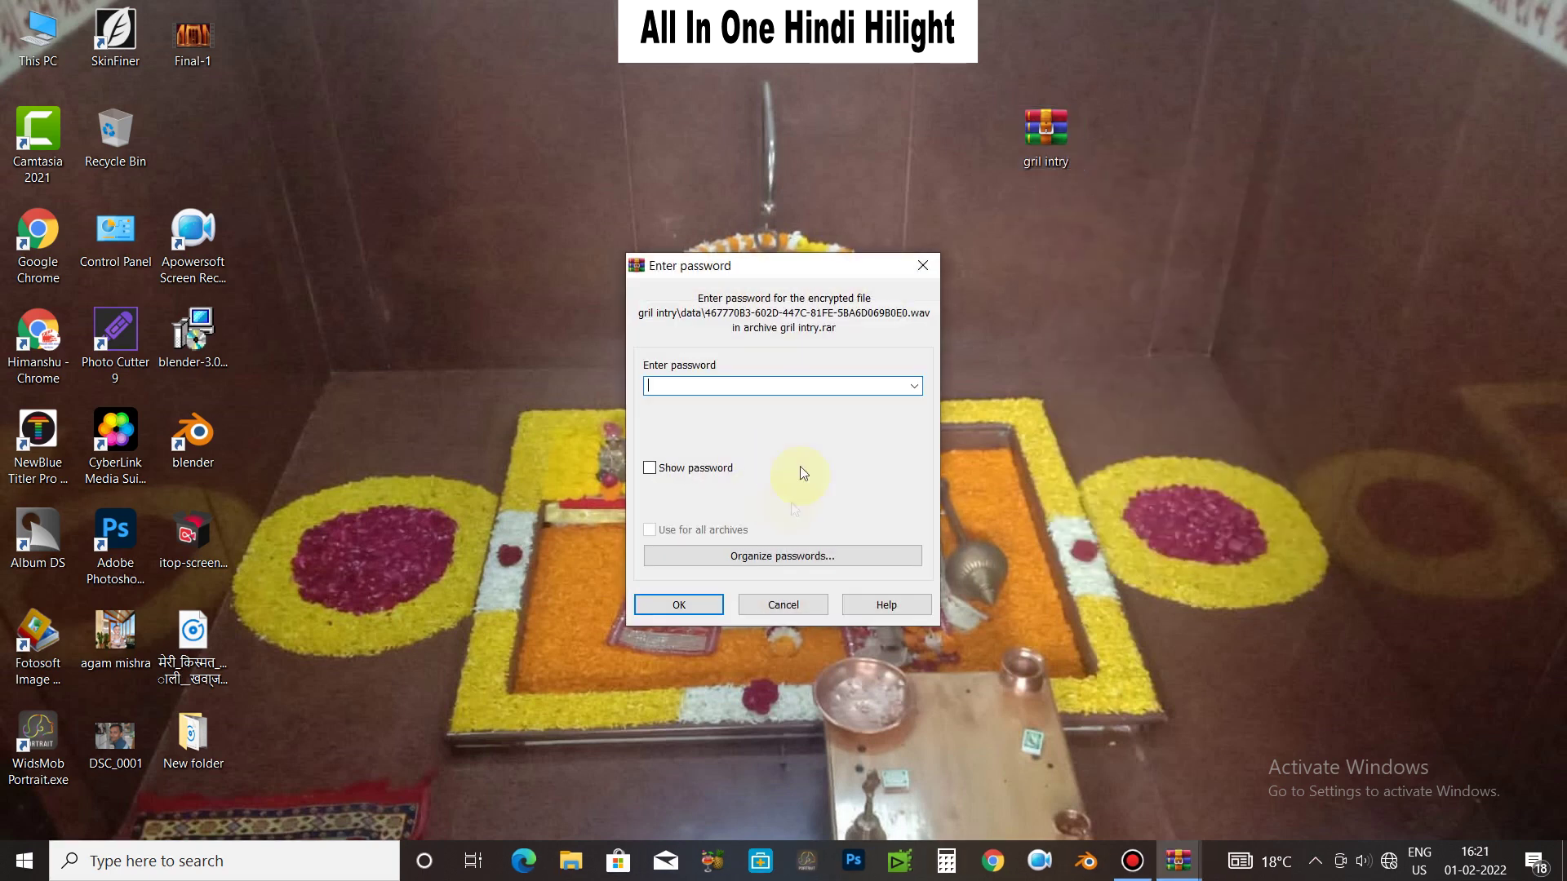
pyautogui.click(694, 604)
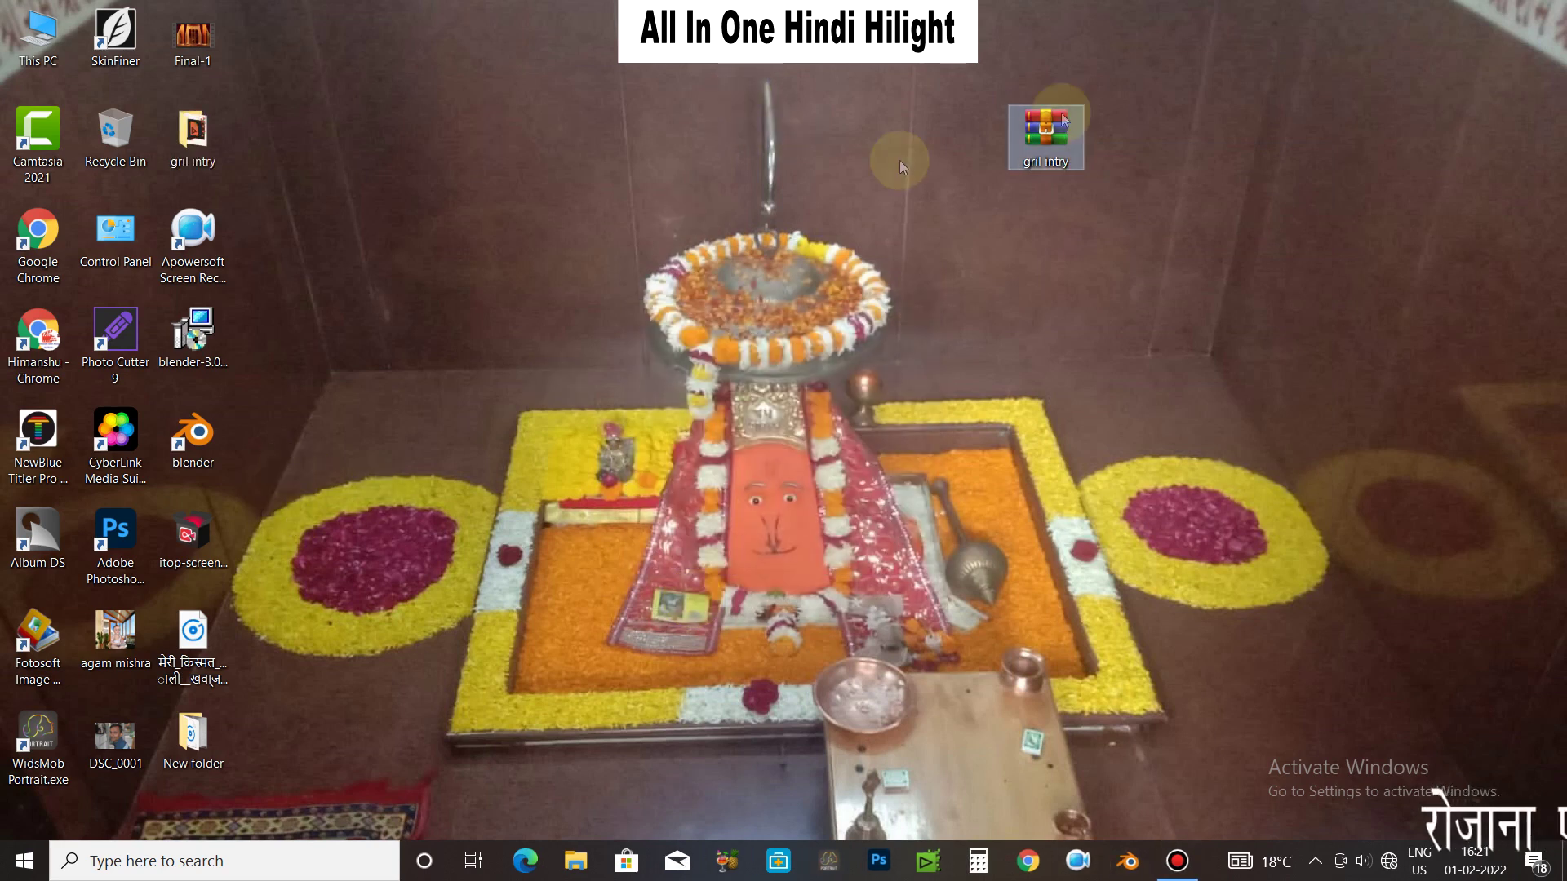
# Move the "gril intry" archive and its extracted folder to the upper-right corner of the desktop, one below the other
pyautogui.moveTo(1119, 126); pyautogui.dragTo(1298, 49)
pyautogui.moveTo(194, 134); pyautogui.dragTo(1368, 155)
pyautogui.moveTo(1268, 52); pyautogui.dragTo(1428, 62)
pyautogui.moveTo(1387, 159); pyautogui.dragTo(1483, 126)
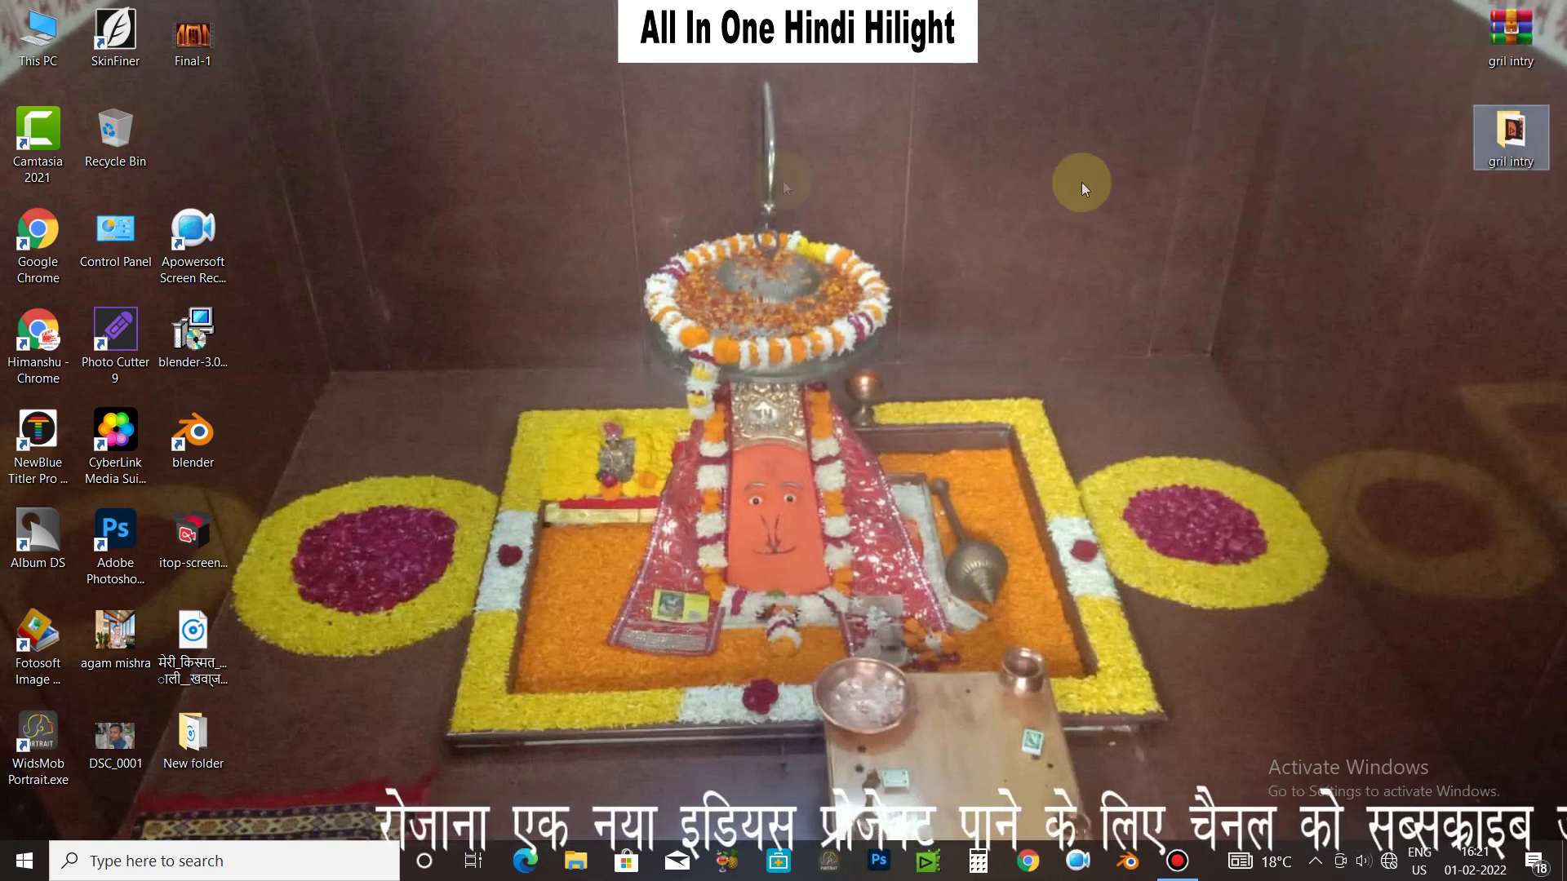
pyautogui.rightClick(796, 81)
pyautogui.click(847, 173)
pyautogui.rightClick(842, 162)
pyautogui.click(885, 253)
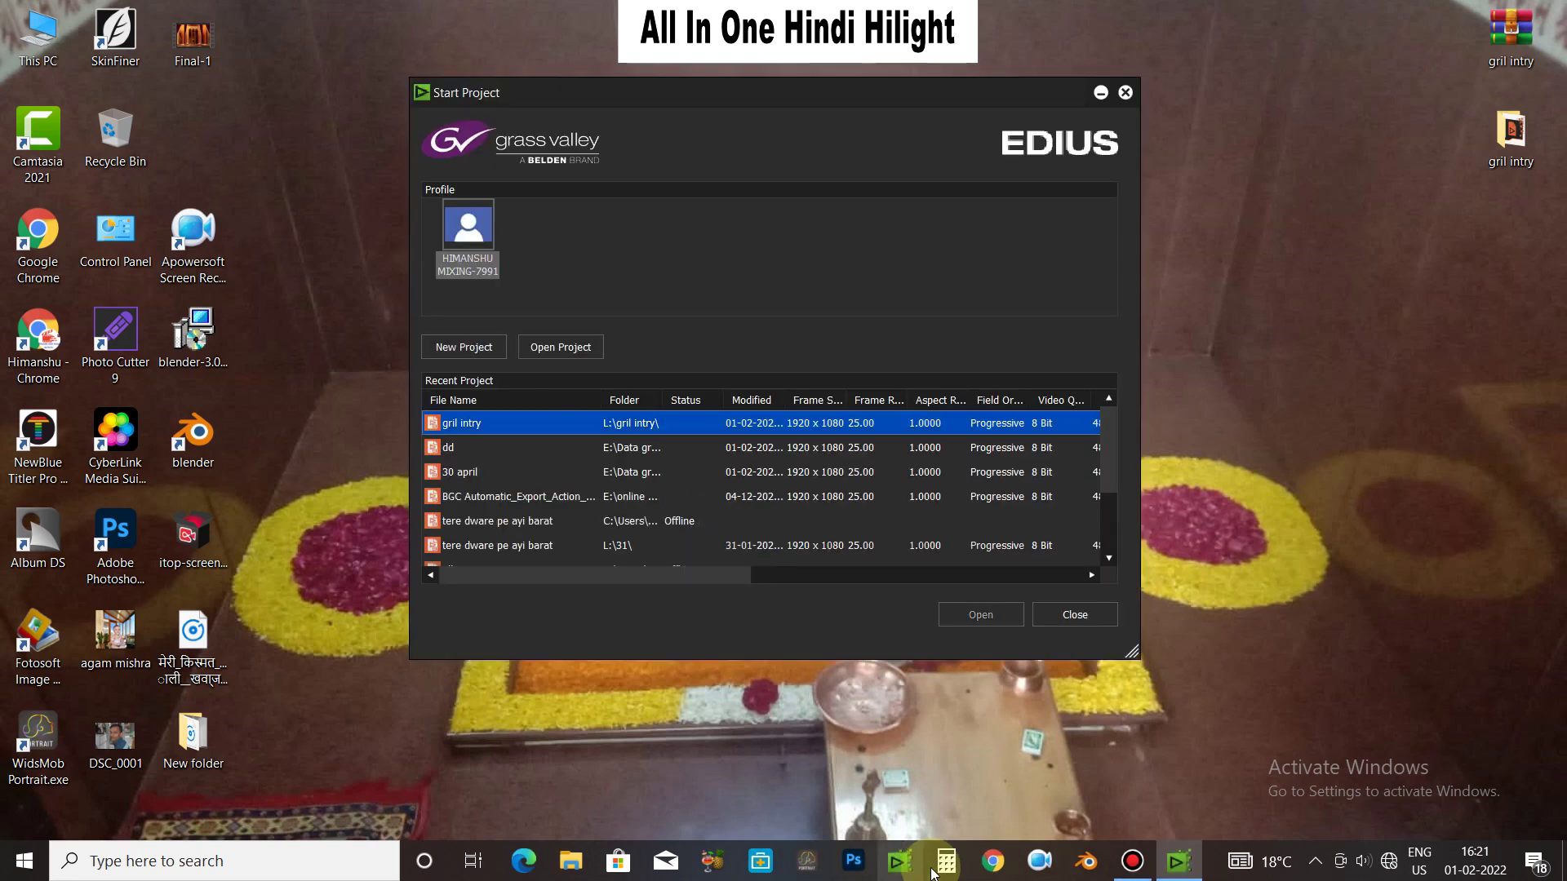
# In EDIUS, open the "gril intry" project file from the extracted "gril intry" folder on the desktop
pyautogui.click(551, 349)
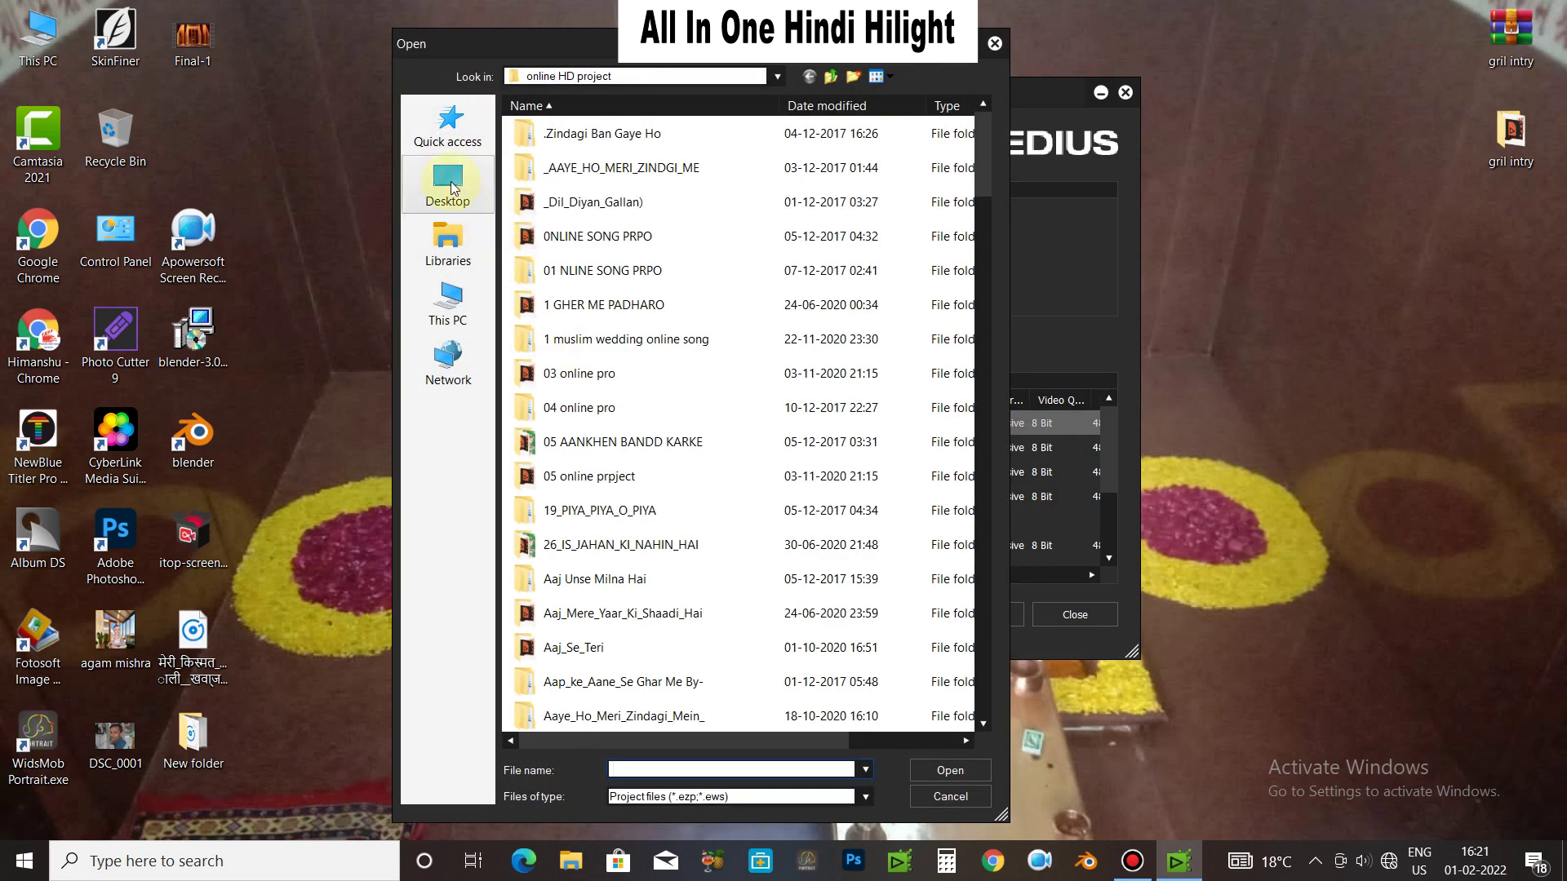
pyautogui.click(451, 186)
pyautogui.doubleClick(790, 302)
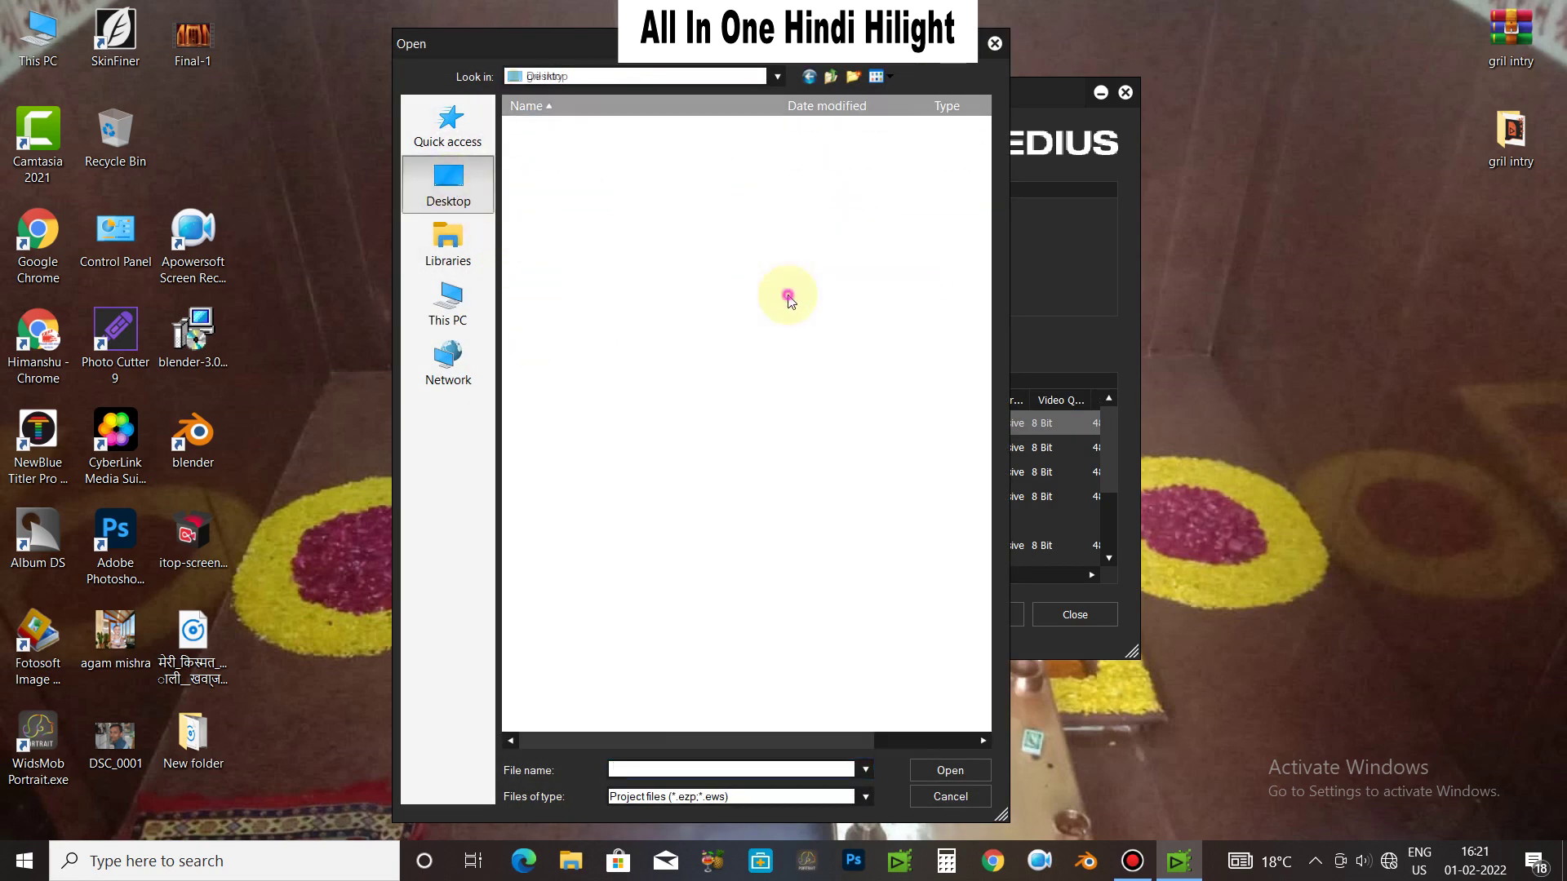
pyautogui.click(561, 171)
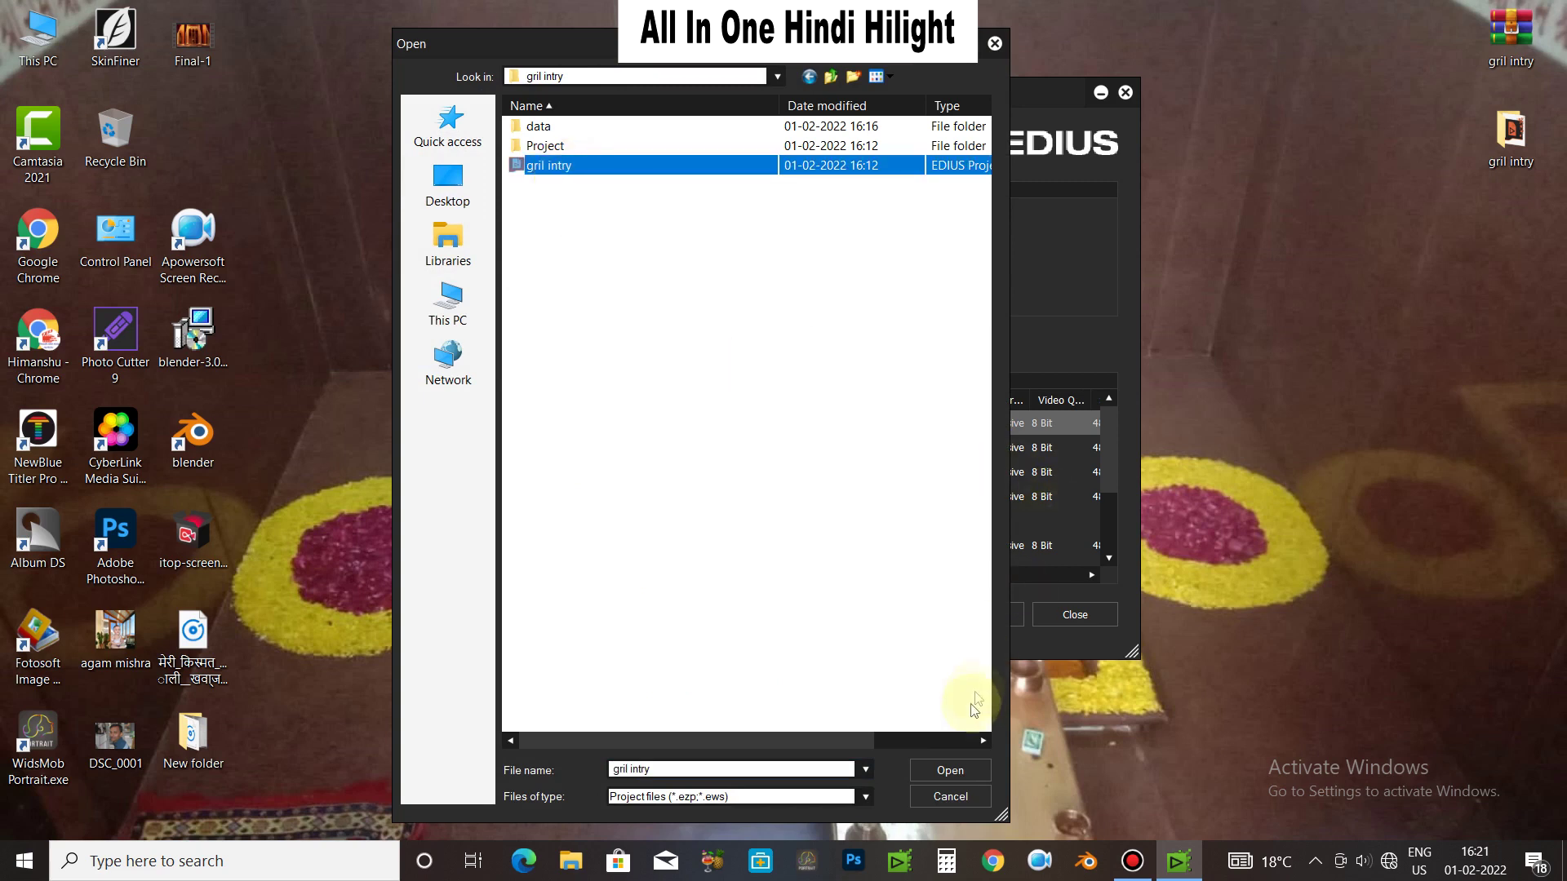
pyautogui.click(949, 771)
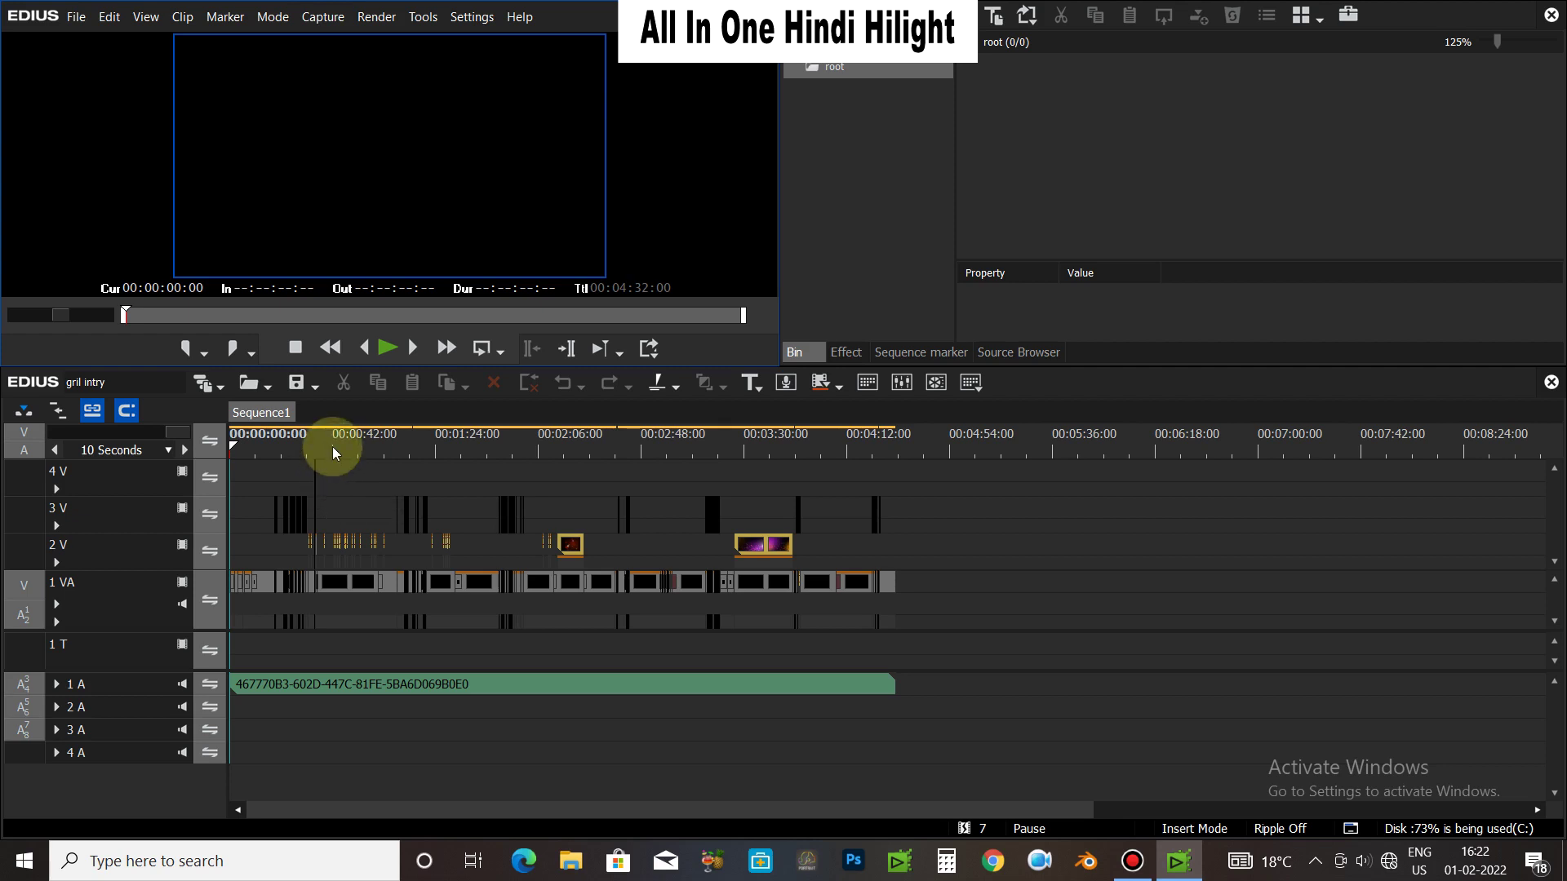
# Open the nested Replace Footage sequence from its clip near the start of track 1 VA, with the timeline scaled to 5 seconds
pyautogui.click(275, 447)
pyautogui.moveTo(276, 447); pyautogui.dragTo(262, 525)
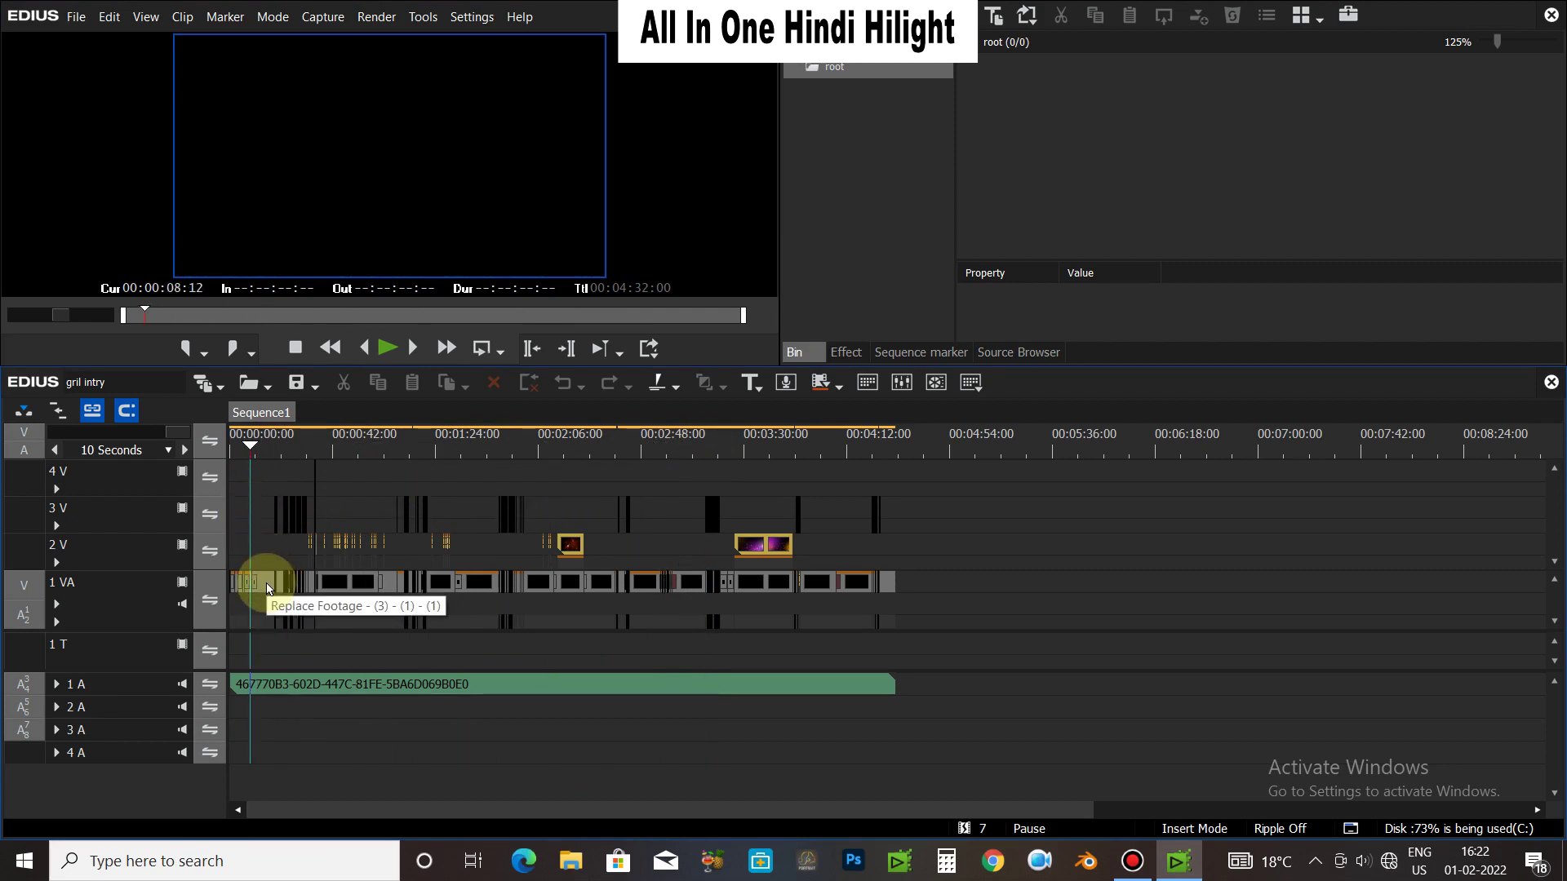
pyautogui.hotkey('ctrl', '0')
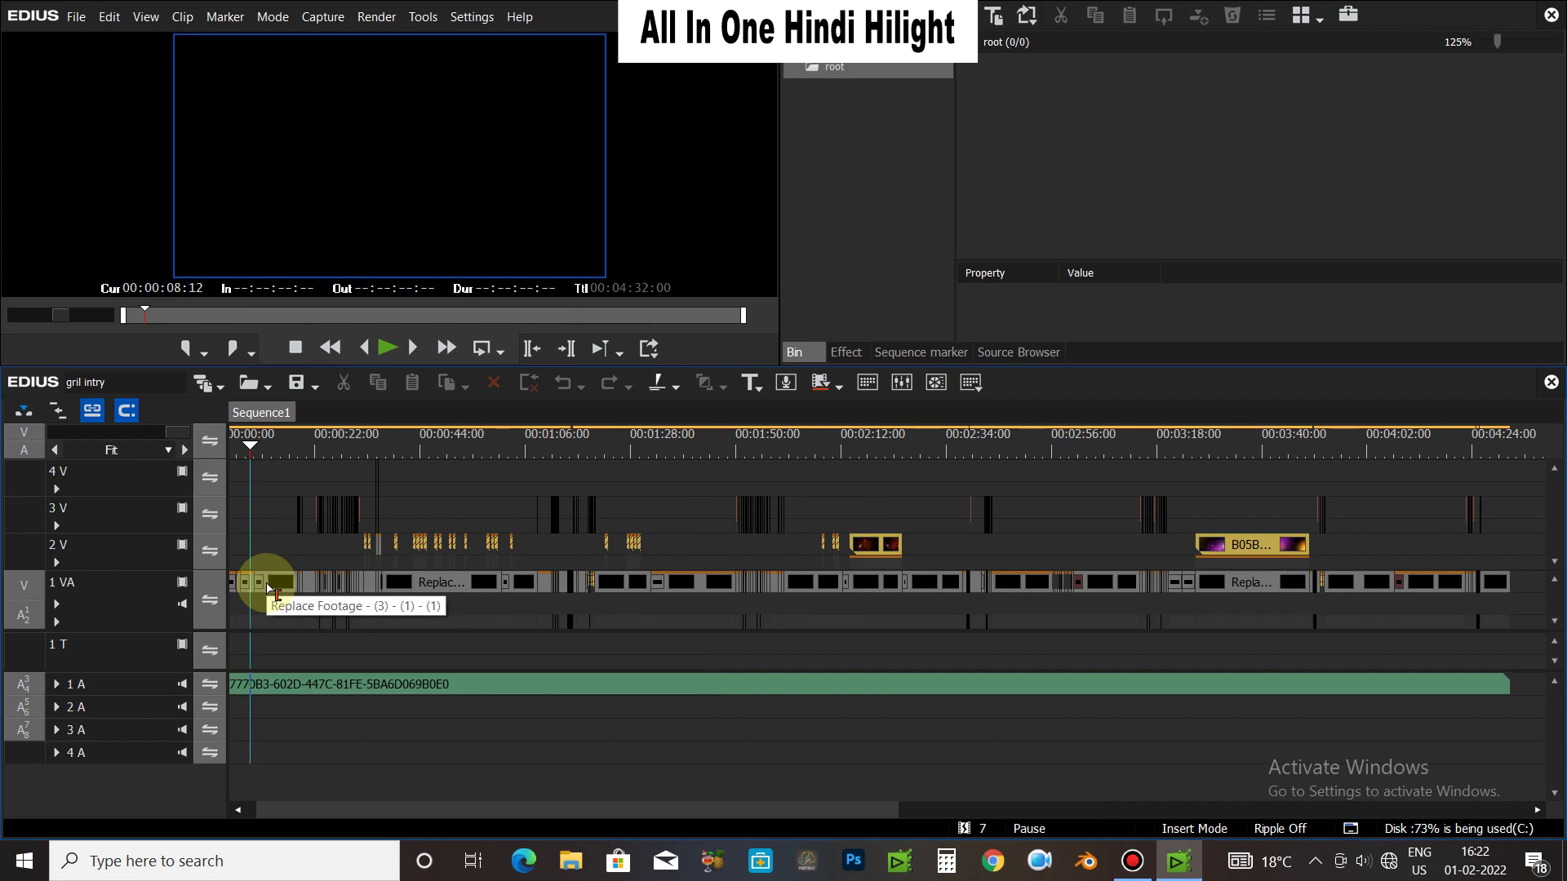
pyautogui.press('ctrl+KP_Add')
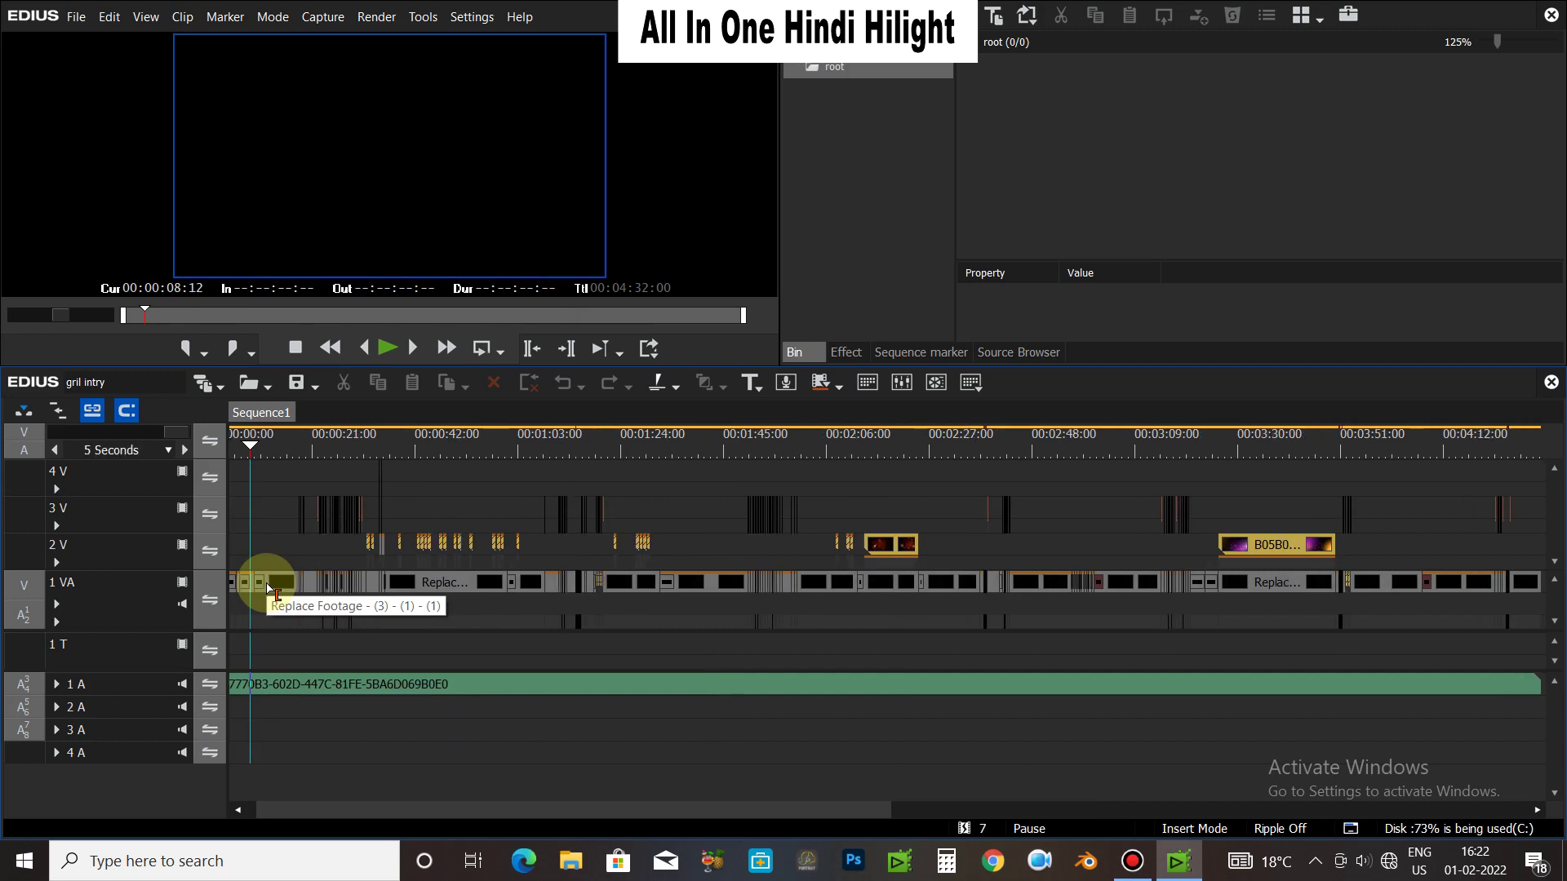
pyautogui.click(265, 440)
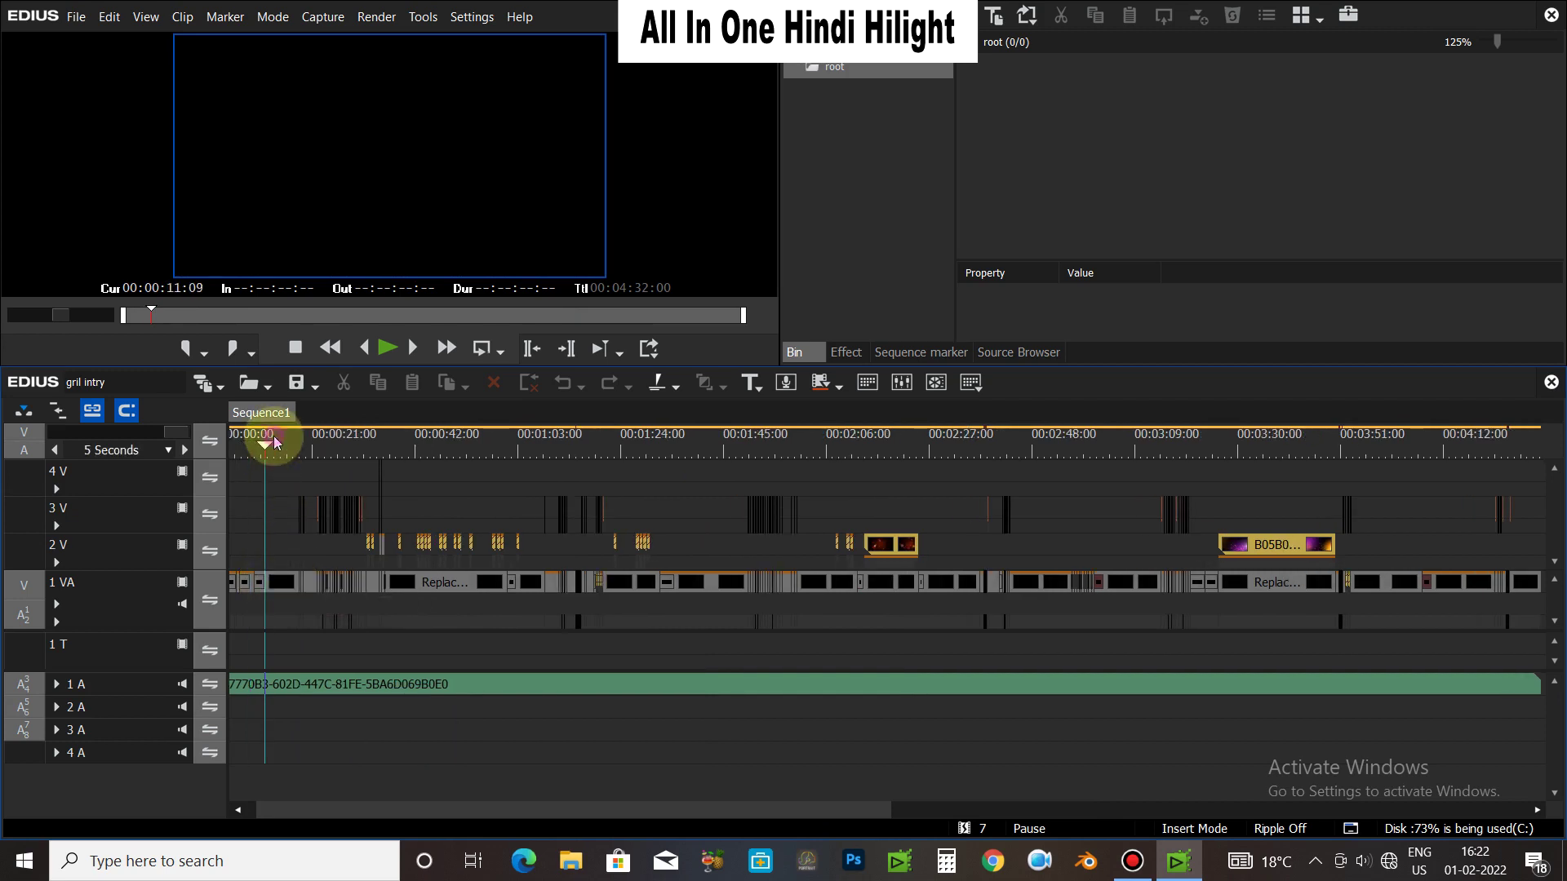
pyautogui.doubleClick(278, 583)
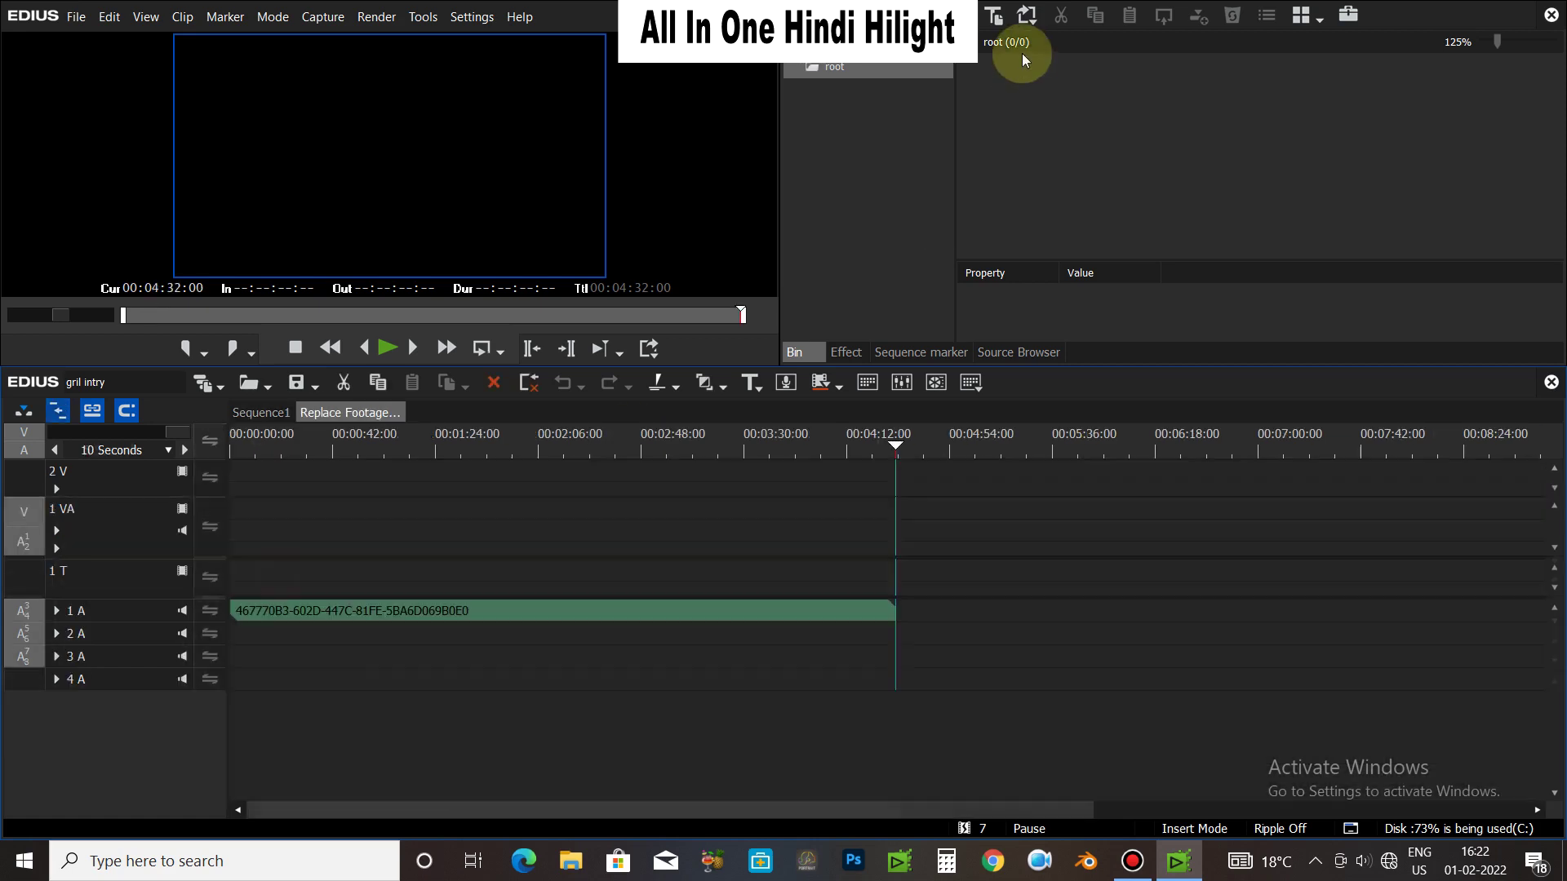
# Create a new folder in the bin and import the MTS clips from the "Selhari tilak" folder within "customer data" on drive D
pyautogui.rightClick(873, 115)
pyautogui.click(939, 132)
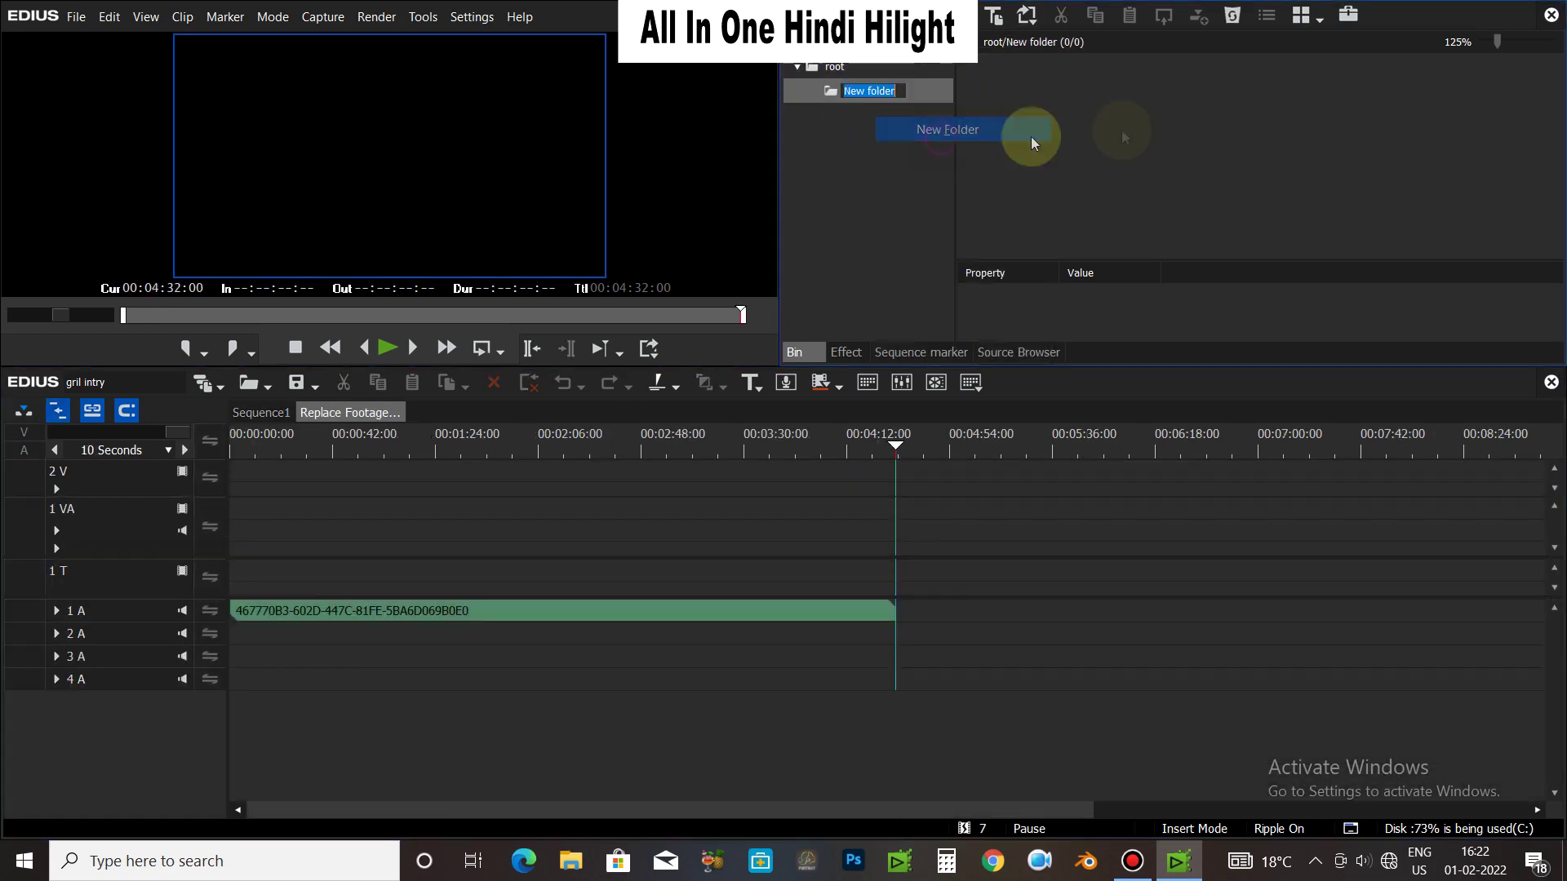
pyautogui.doubleClick(1137, 126)
pyautogui.click(294, 333)
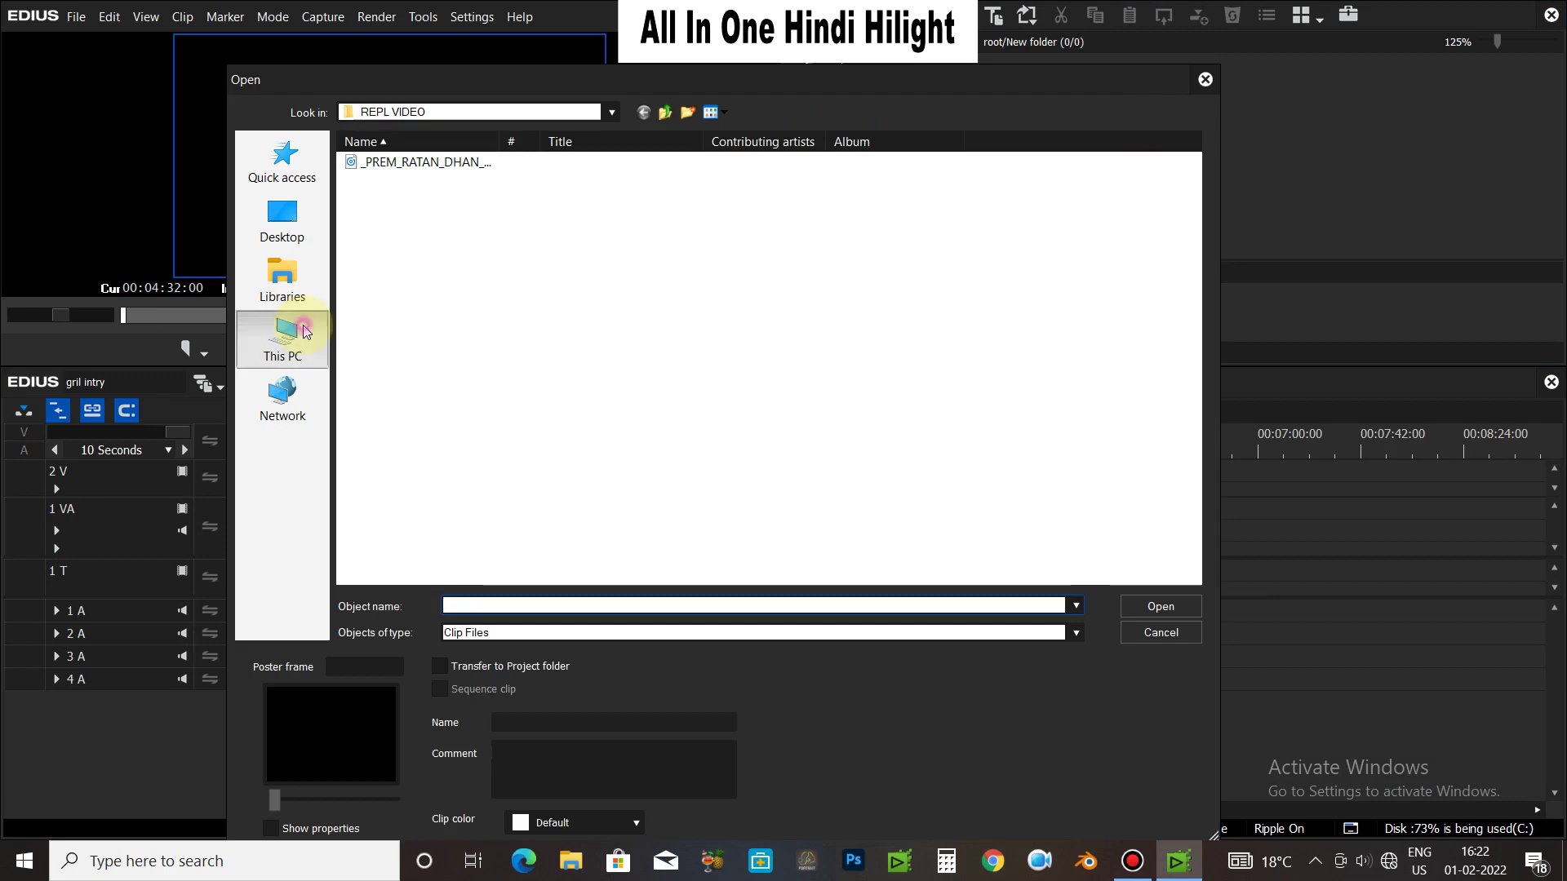
pyautogui.doubleClick(916, 394)
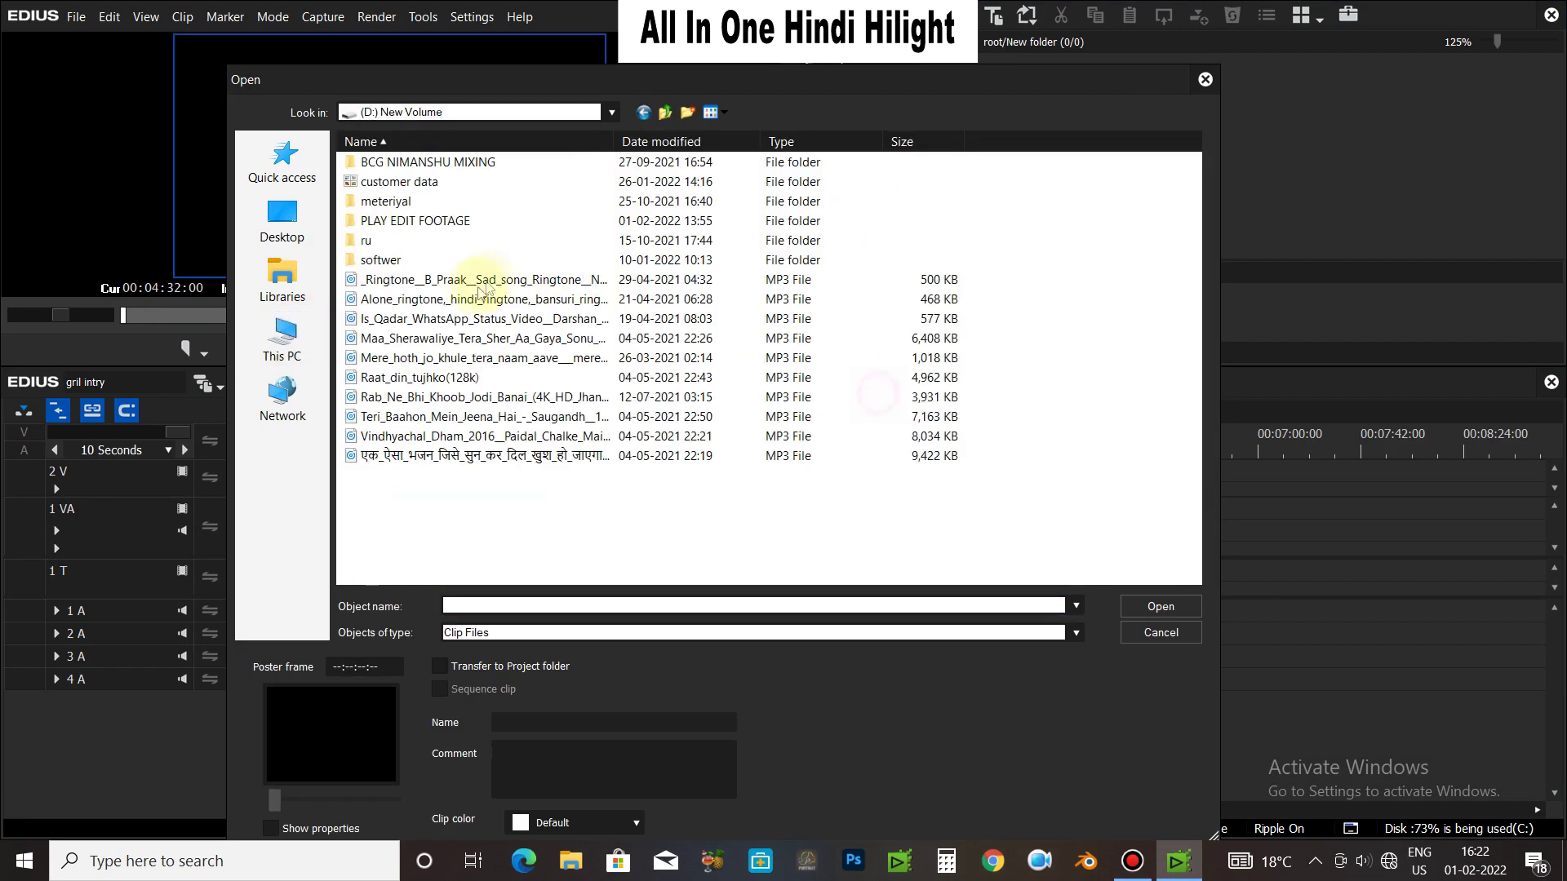
pyautogui.doubleClick(393, 182)
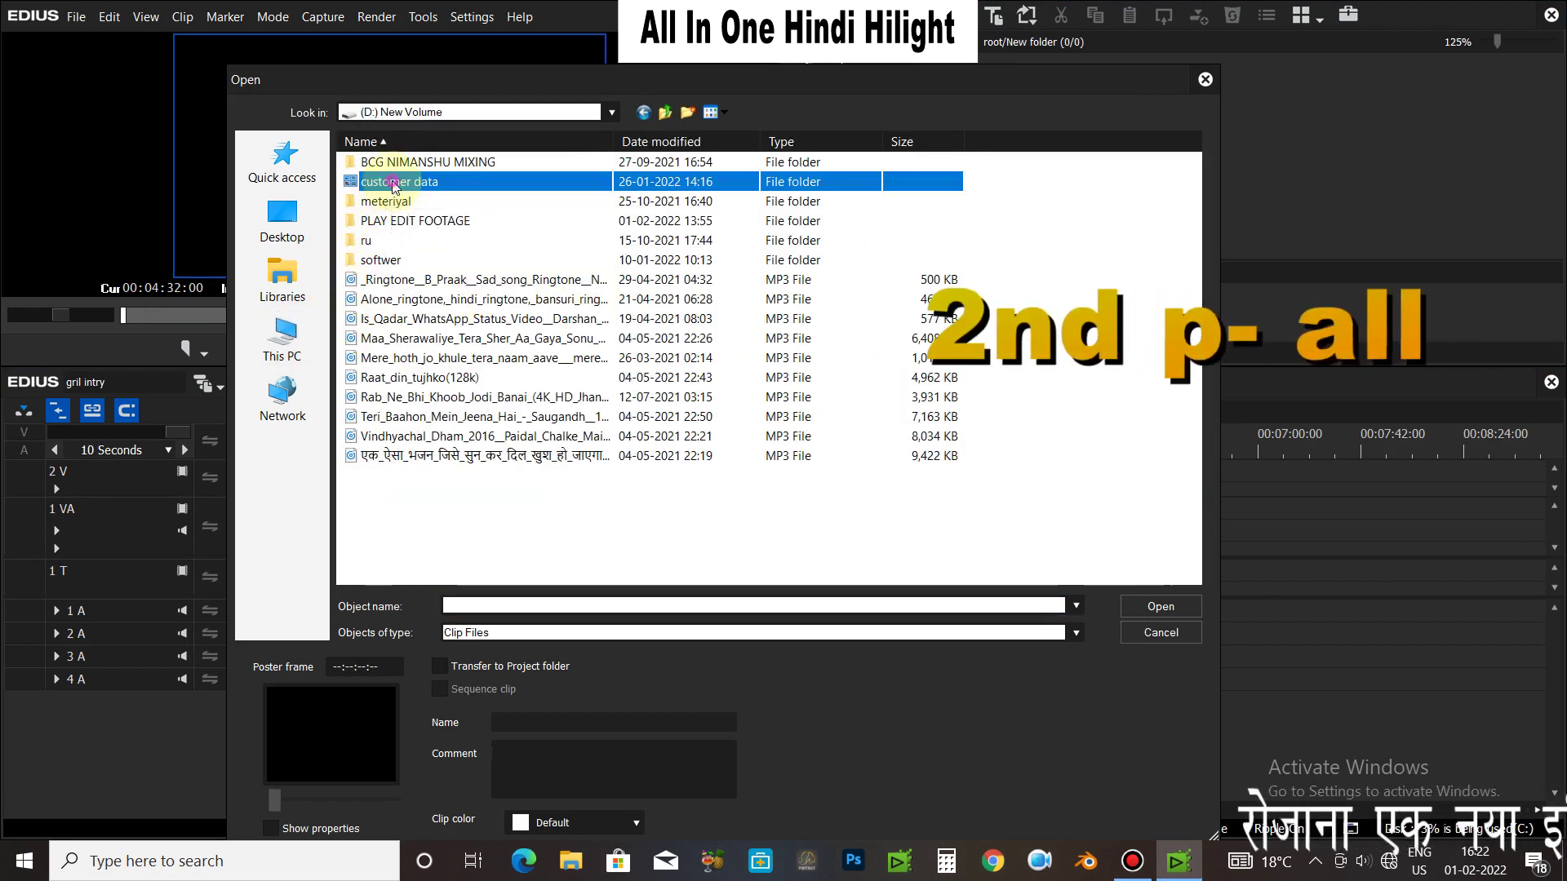
pyautogui.doubleClick(408, 279)
pyautogui.doubleClick(405, 222)
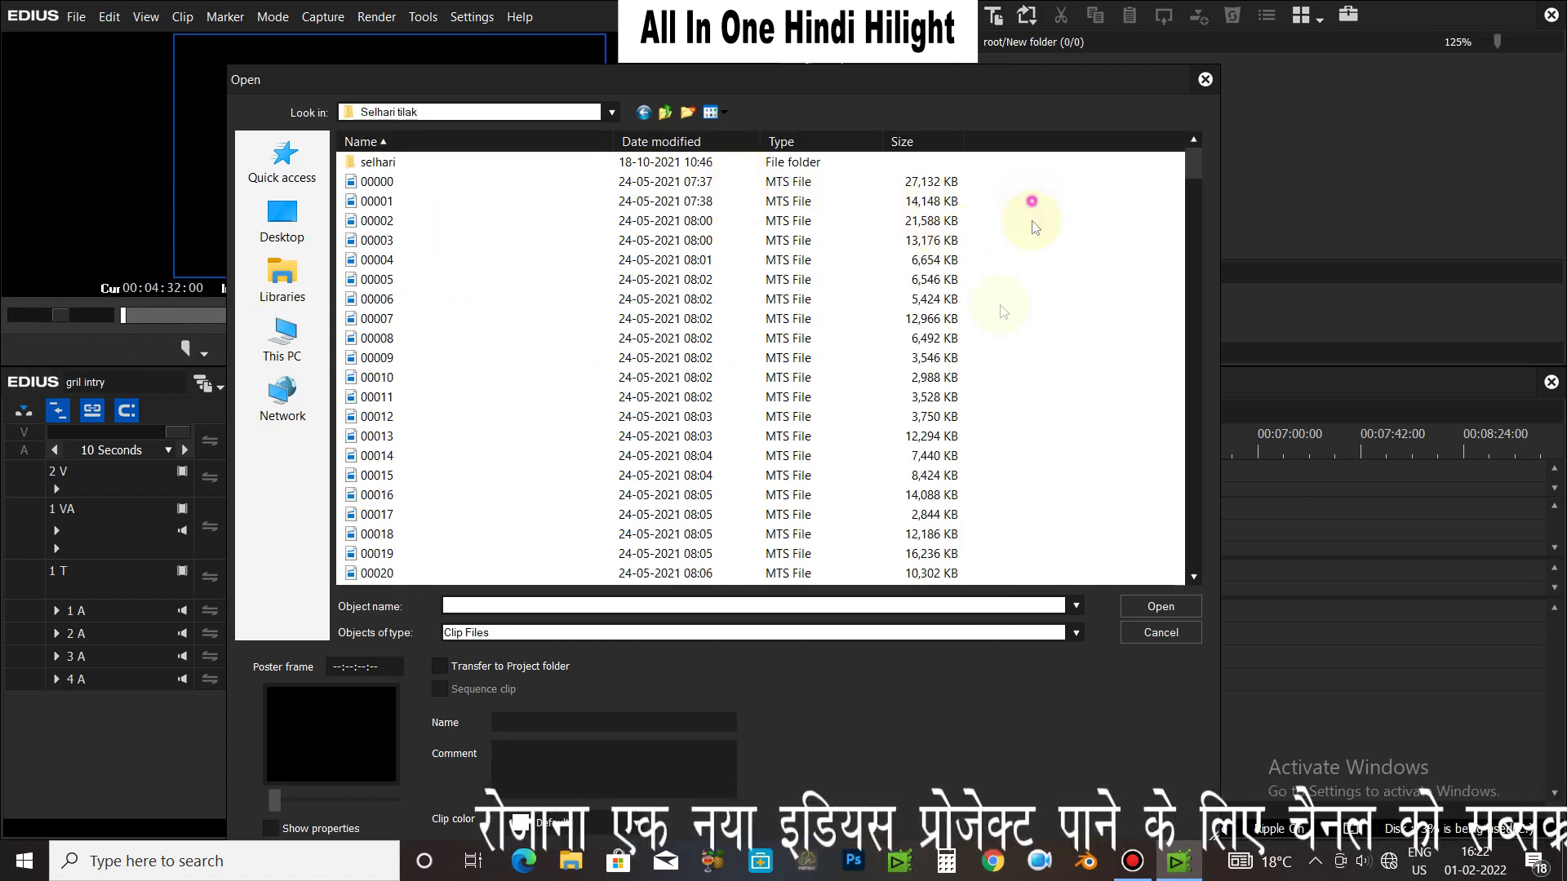
pyautogui.moveTo(1026, 204); pyautogui.dragTo(763, 579)
pyautogui.click(1160, 606)
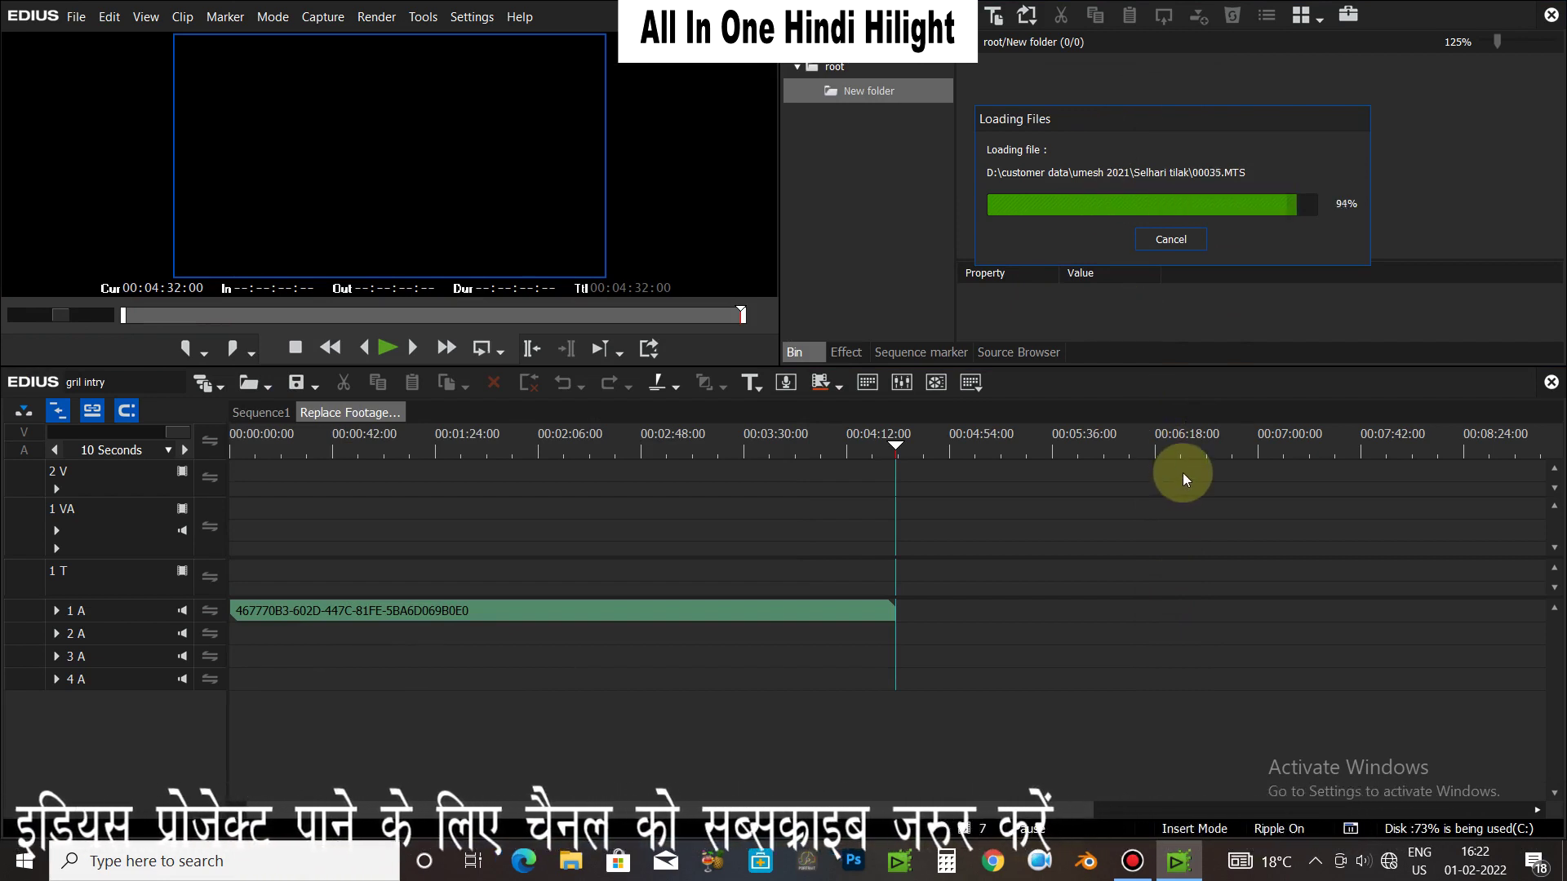
# Place all the imported clips twice in a row on track 1 VA of the Replace Footage sequence, beginning at its start
pyautogui.moveTo(1202, 113); pyautogui.dragTo(278, 523)
pyautogui.moveTo(1036, 123); pyautogui.dragTo(759, 523)
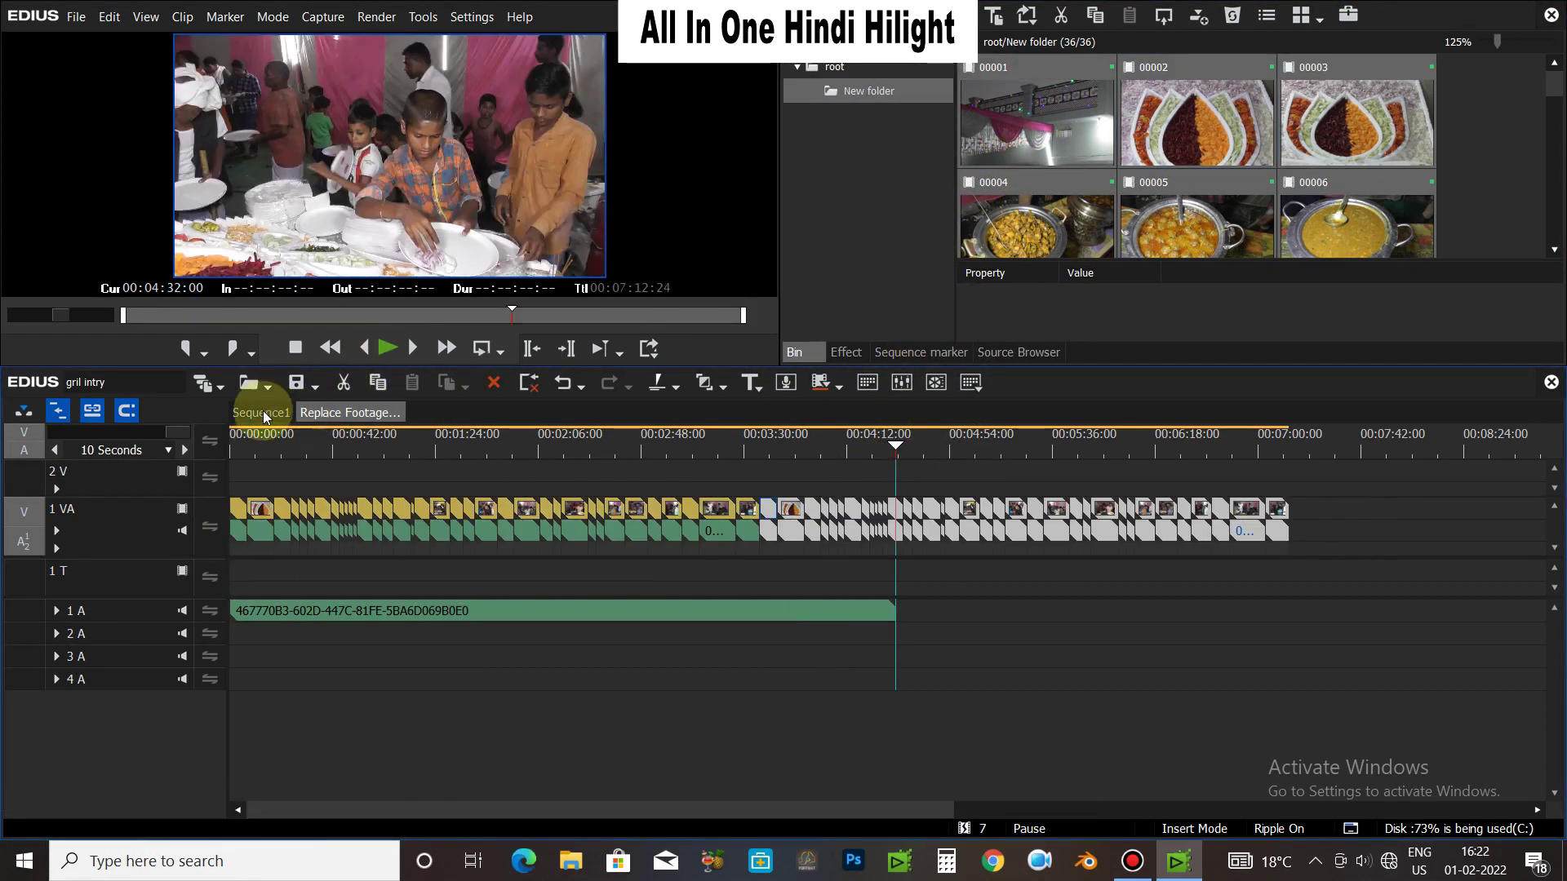
# Return to Sequence1 and preview the replaced footage from the start
pyautogui.click(263, 413)
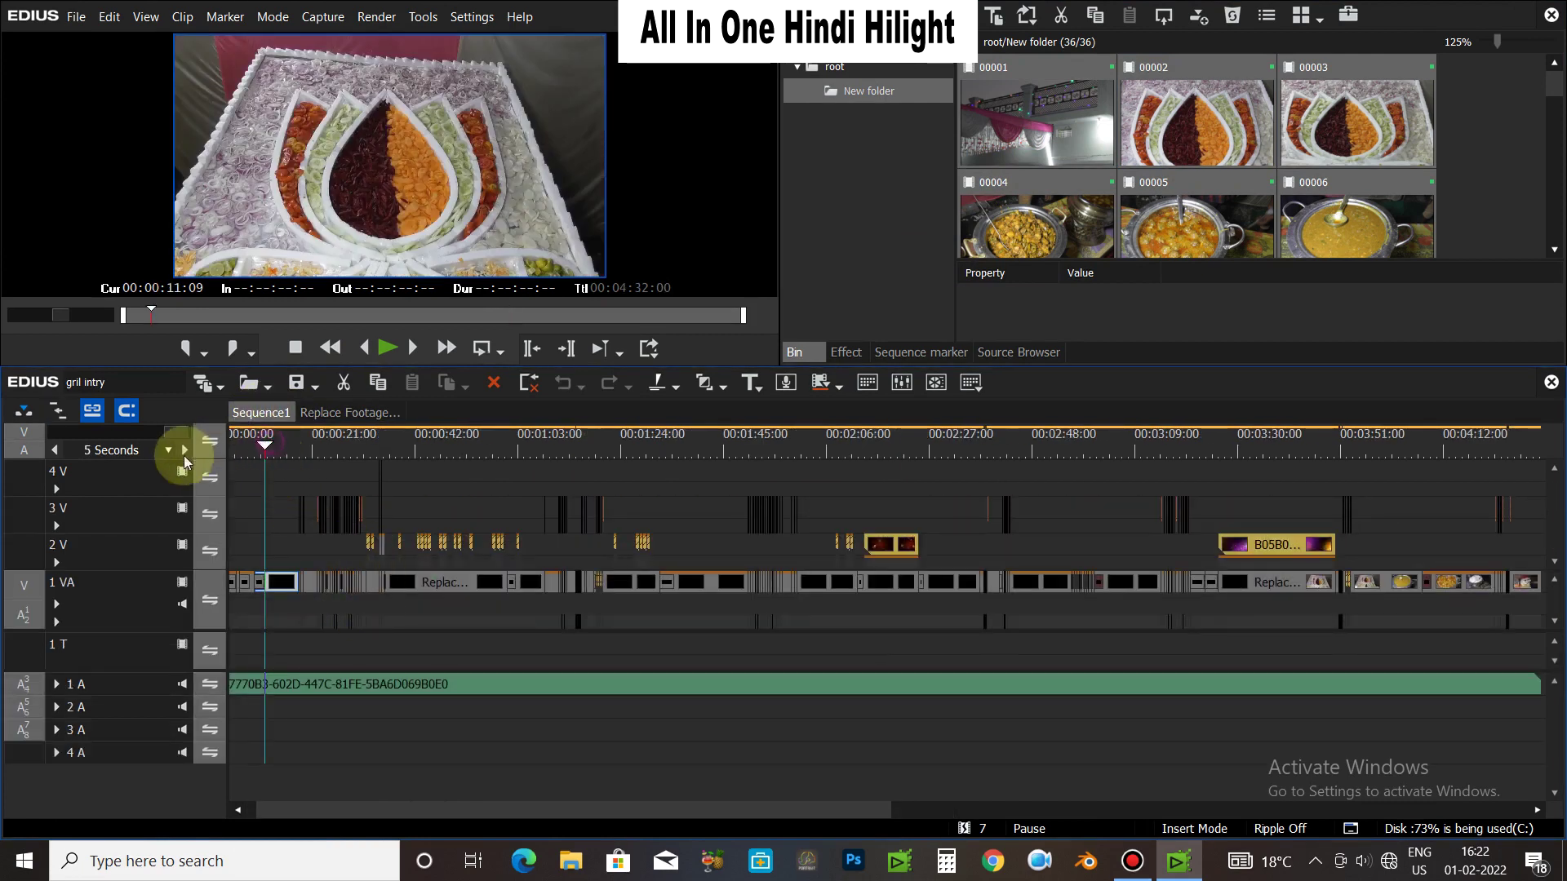
pyautogui.press('space')
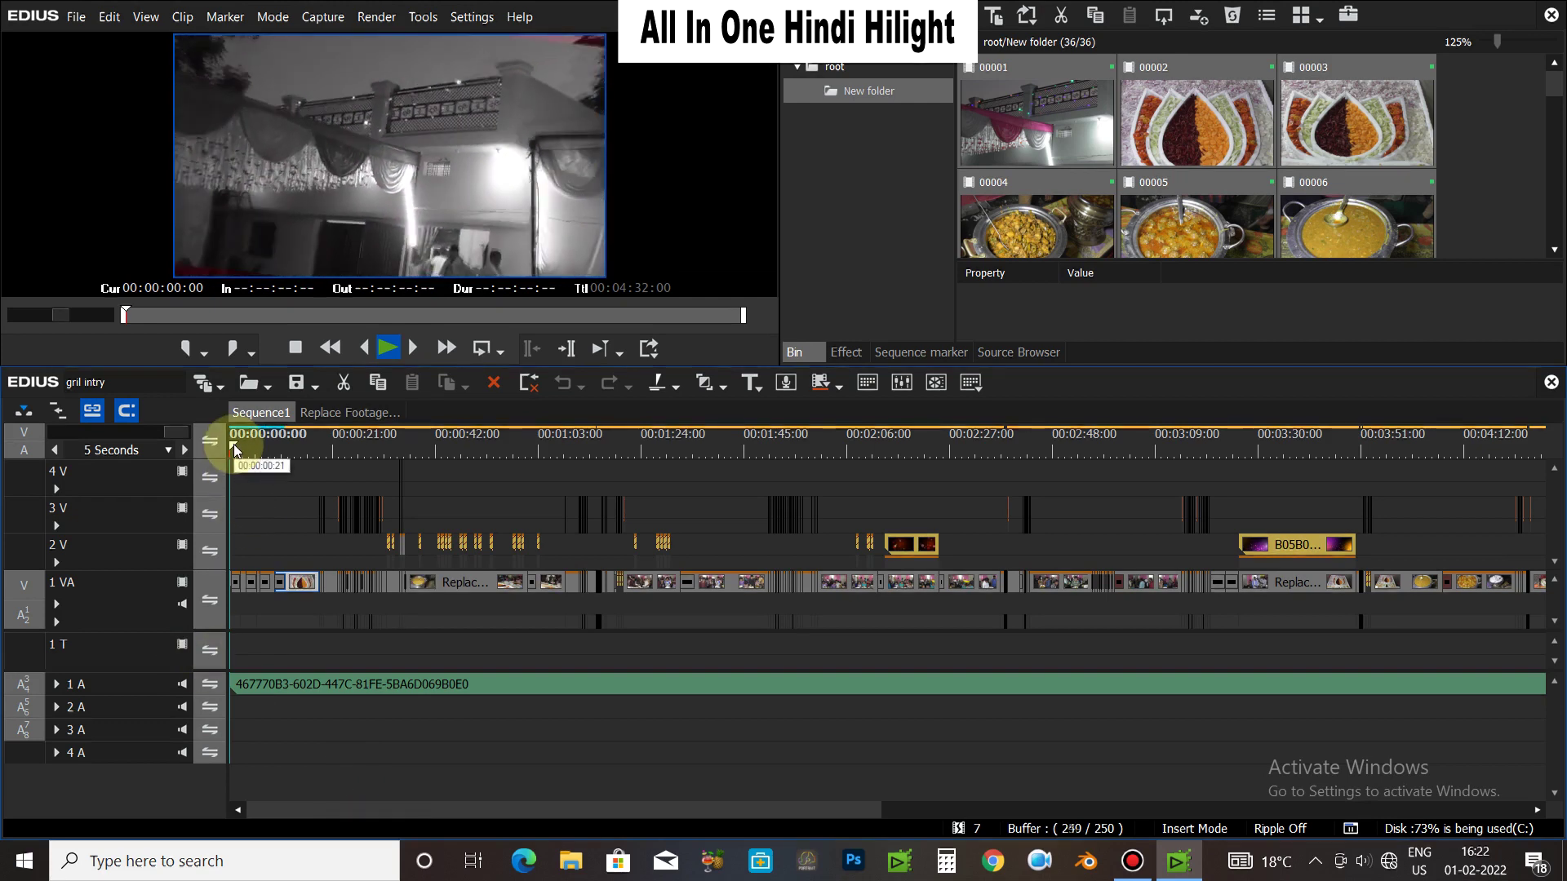
pyautogui.press('space')
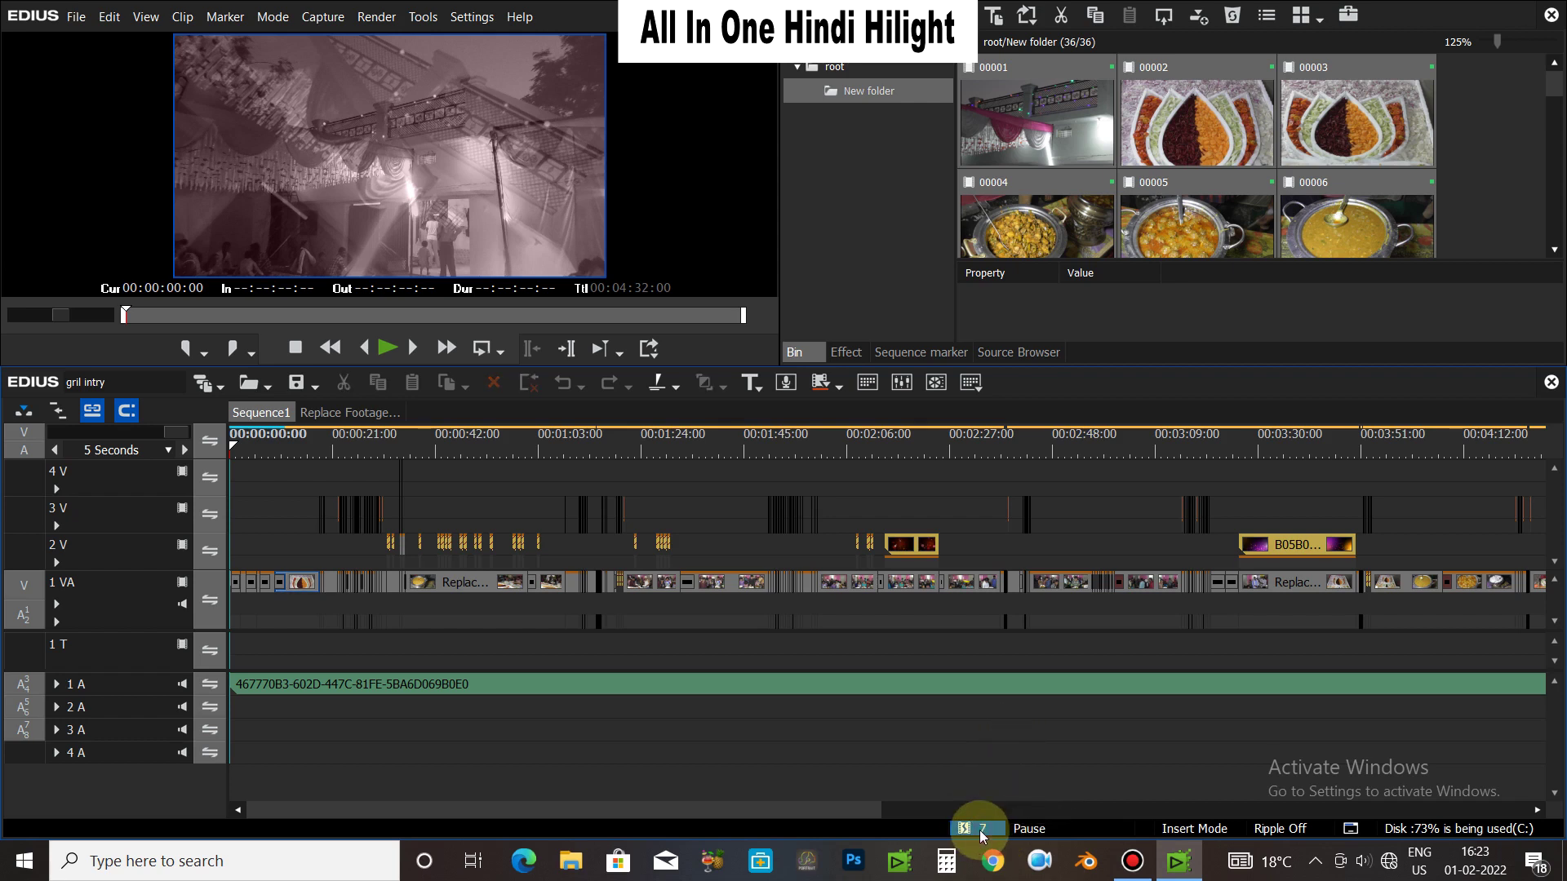
# Relink all the lost clips in the project to the "PLAY EDIT FOOTAGE" folder on drive D
pyautogui.click(981, 832)
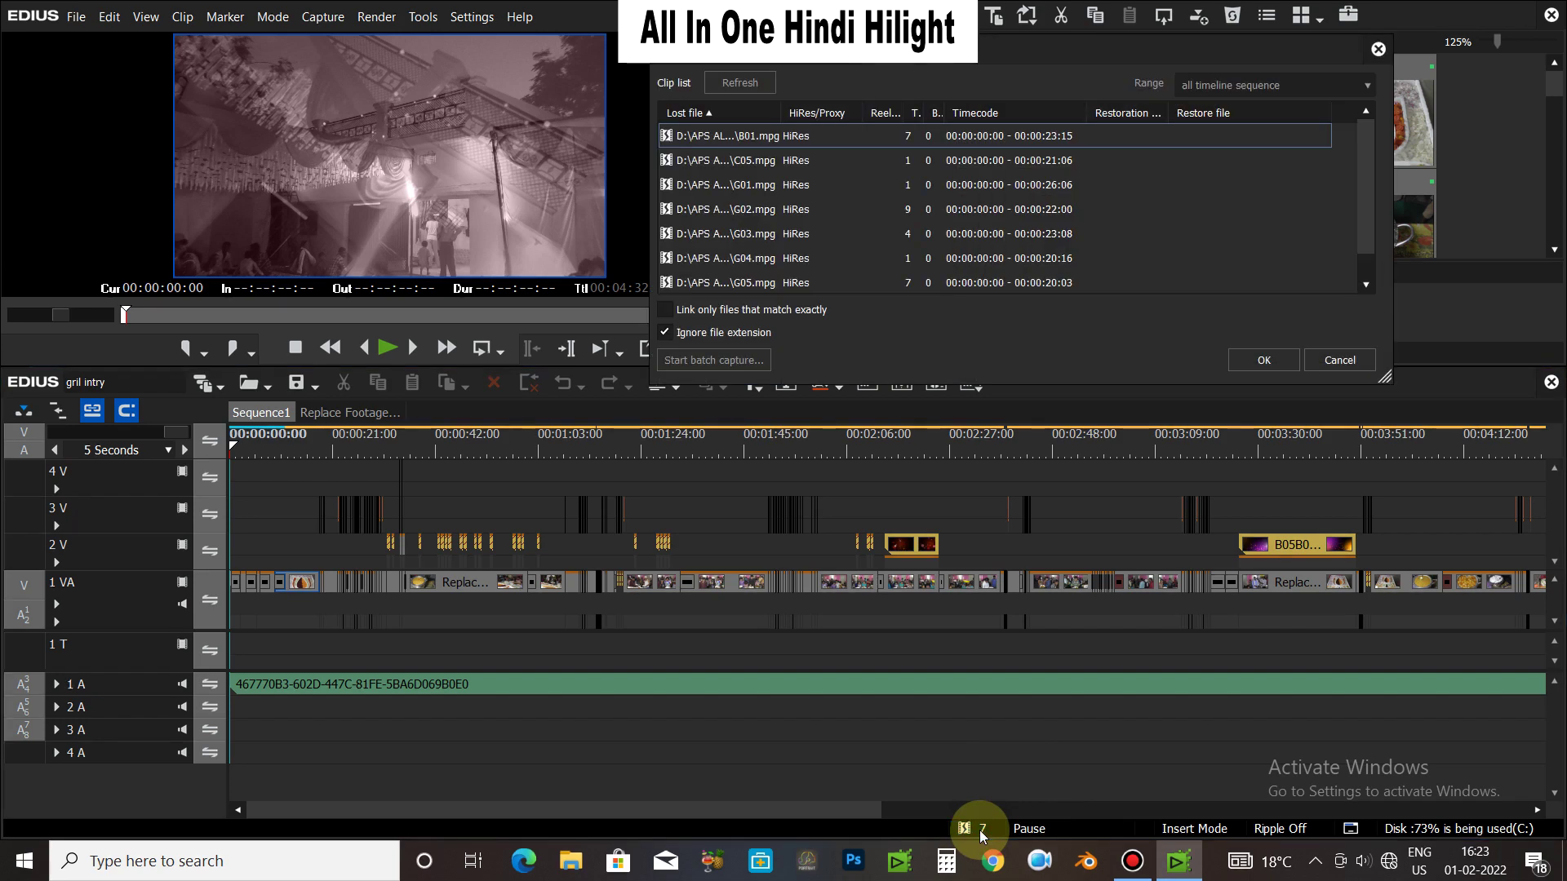
pyautogui.click(855, 210)
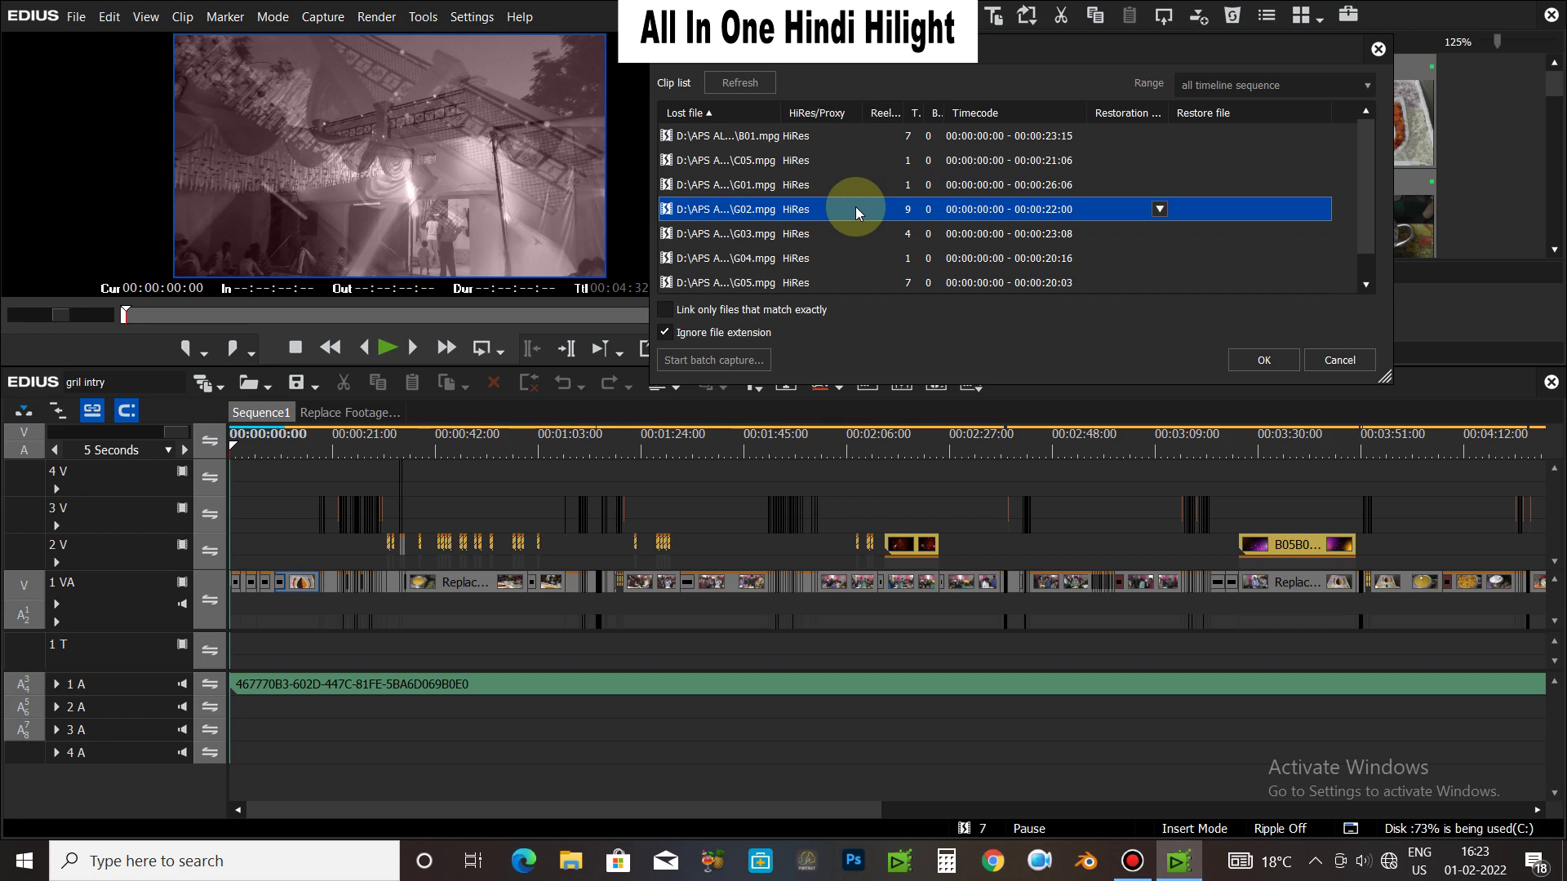
pyautogui.hotkey('ctrl', 'a')
pyautogui.click(1160, 208)
pyautogui.click(1152, 246)
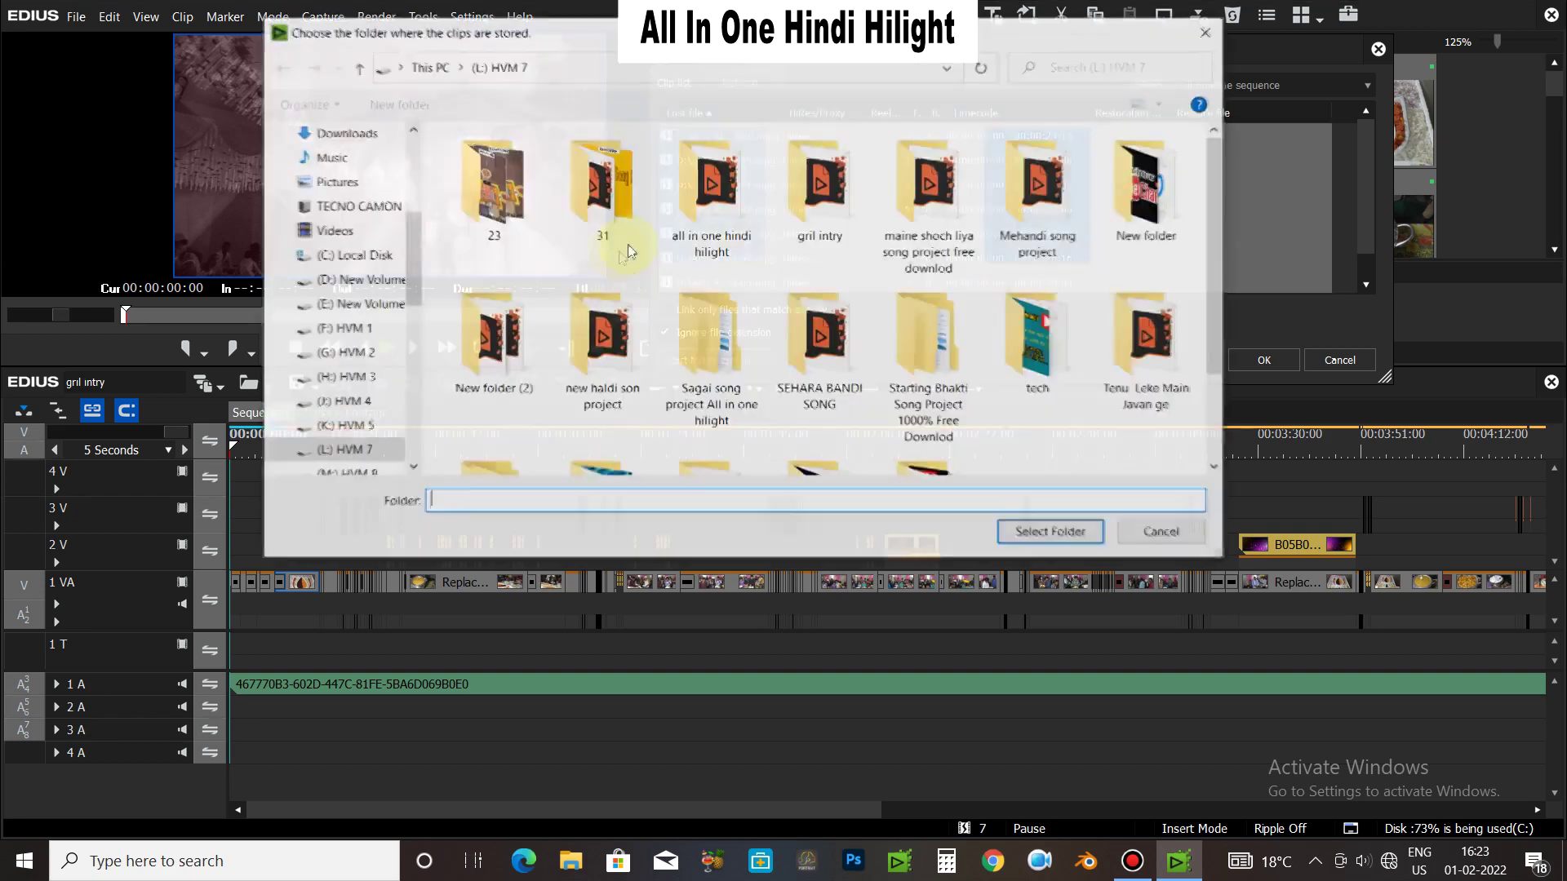
pyautogui.click(377, 282)
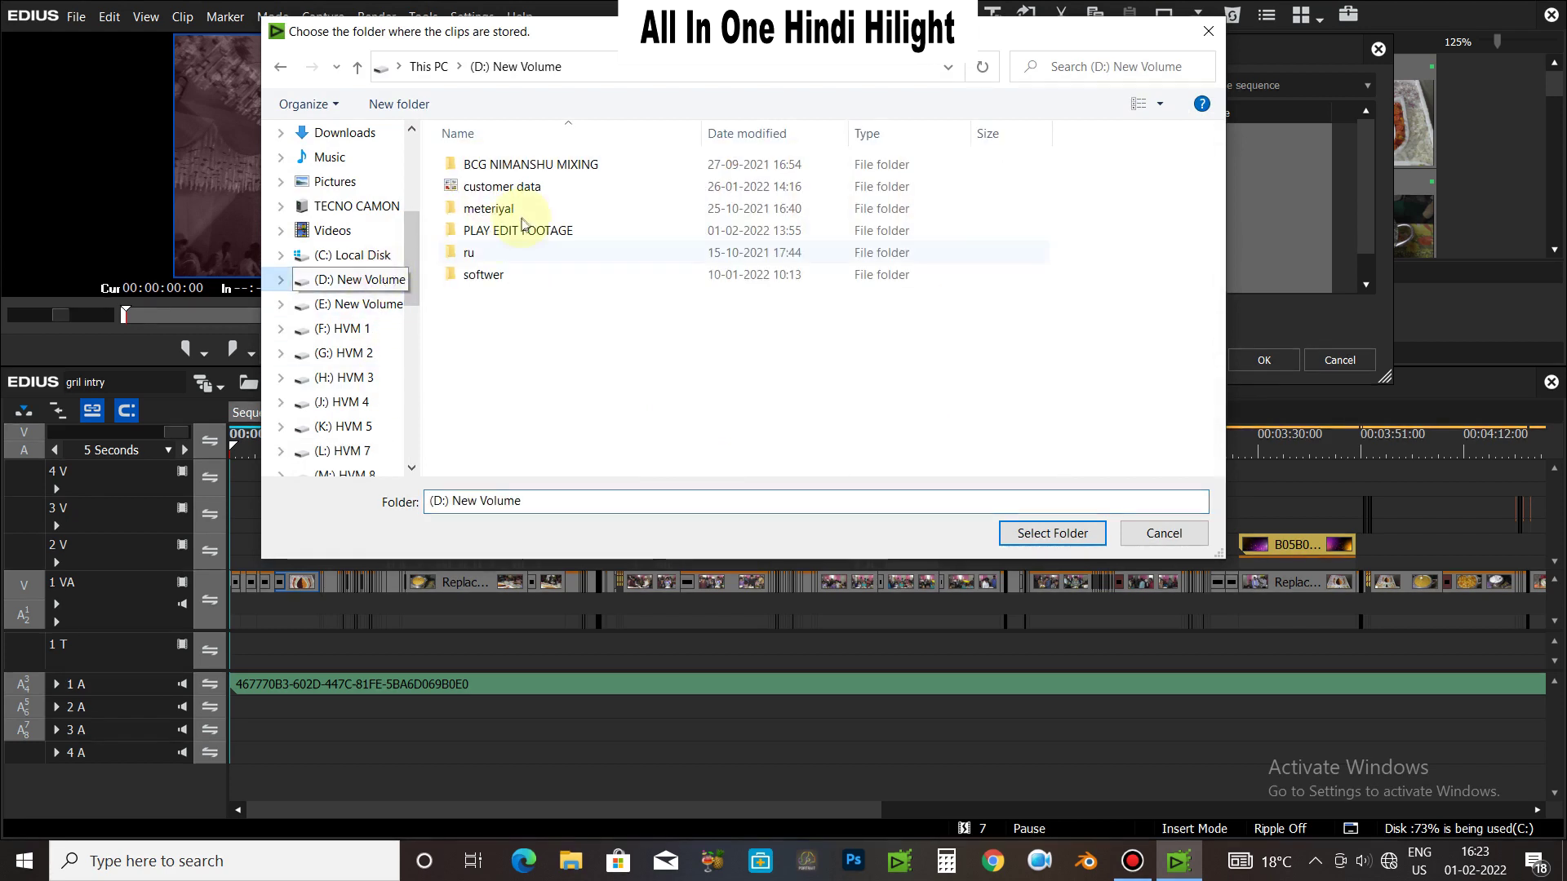
pyautogui.click(490, 230)
pyautogui.click(1034, 534)
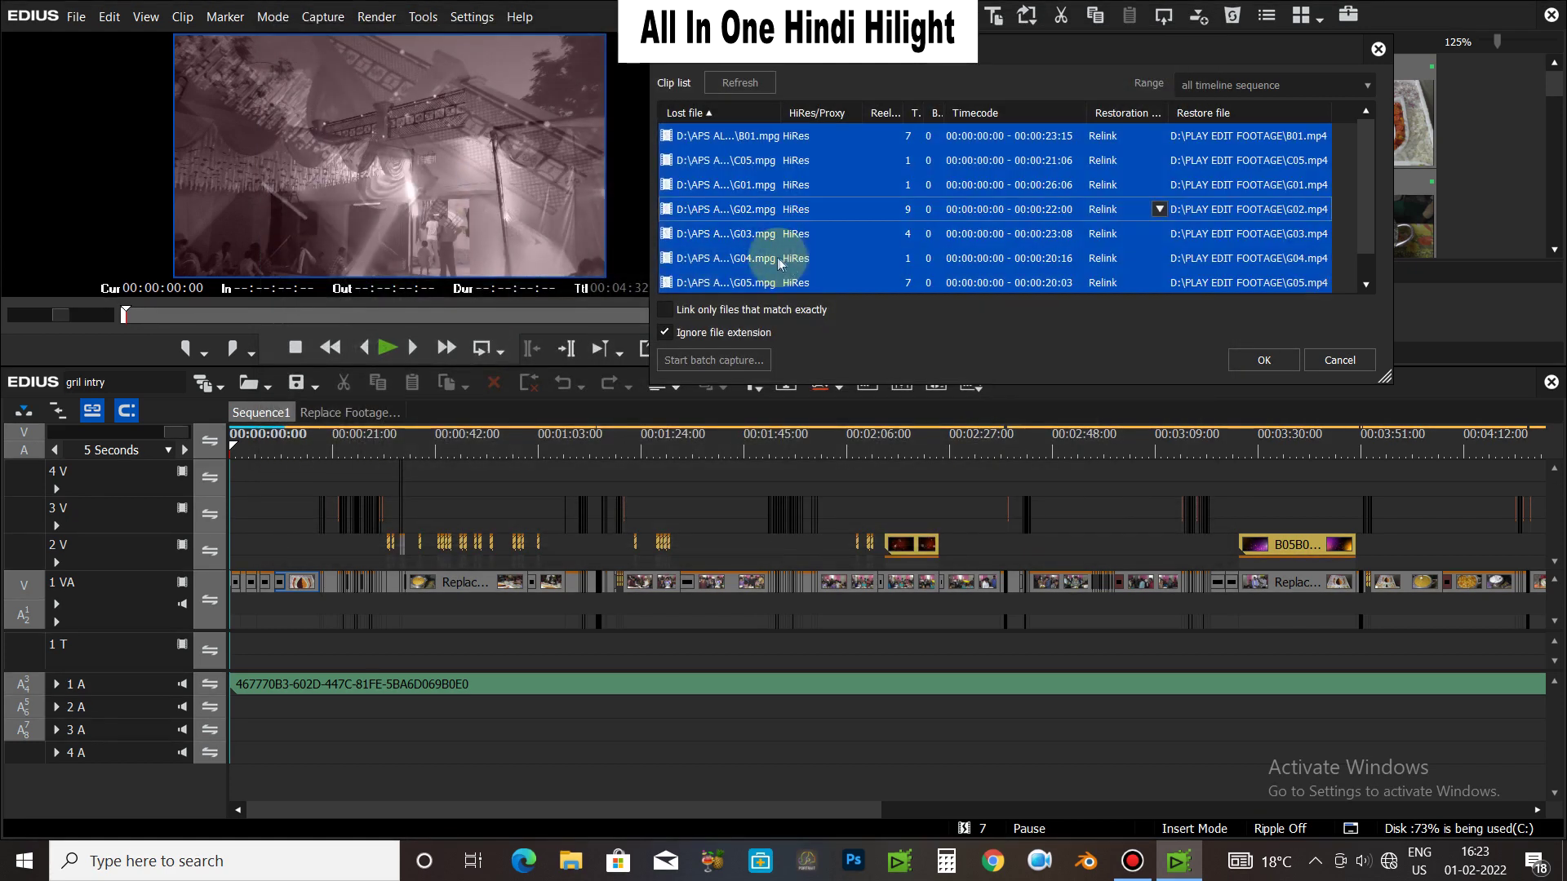
pyautogui.click(1265, 361)
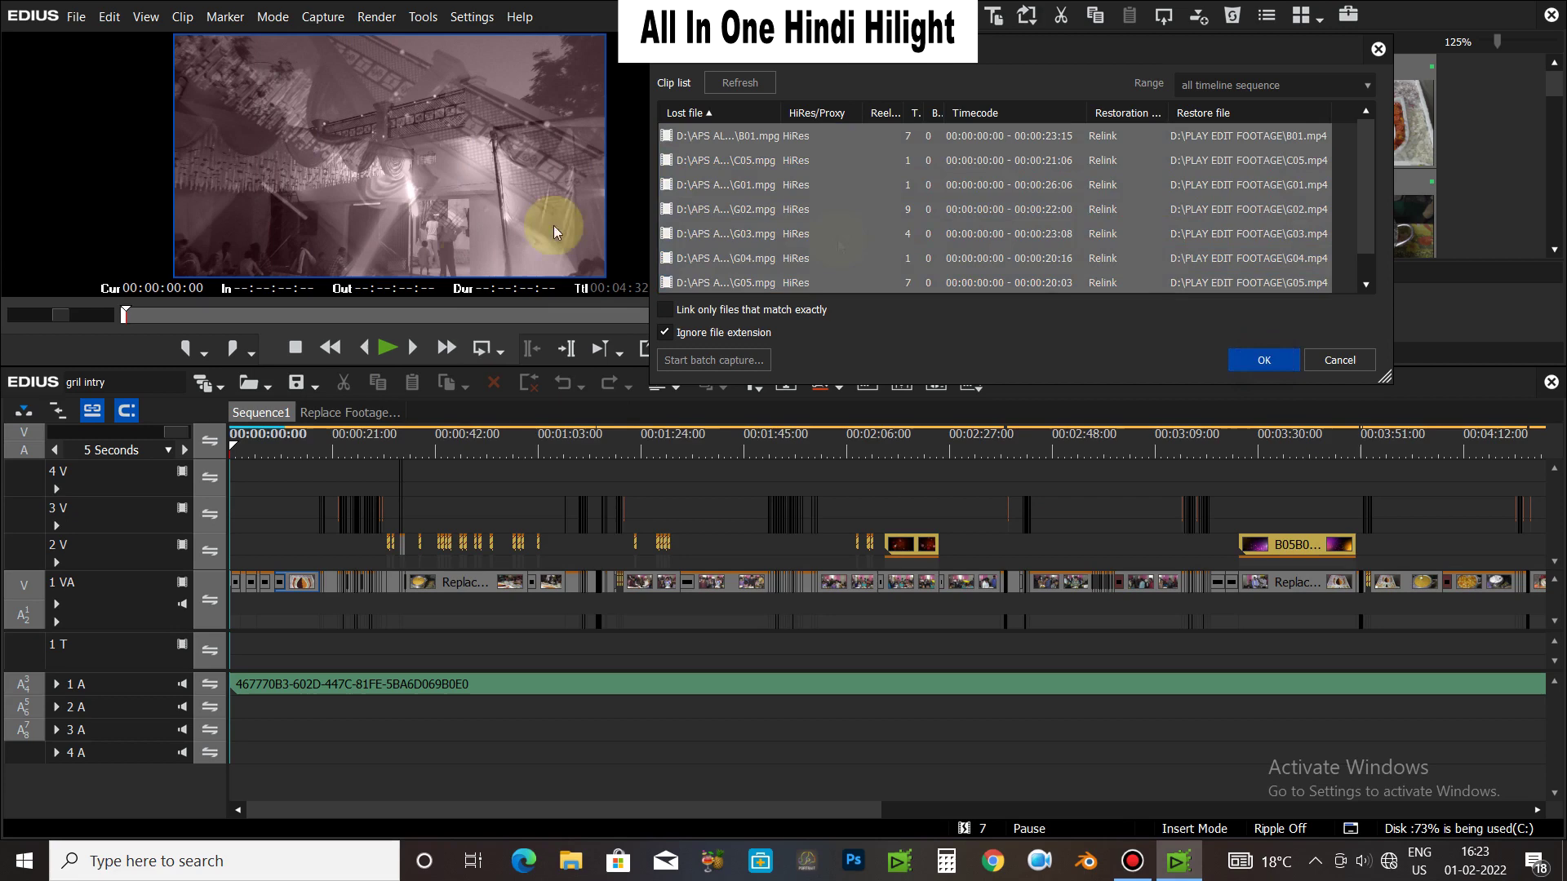
# Preview Sequence1 from about 00:01:27, further along its middle and from 00:03:26, then through its end, checking the replaced footage and overlays
pyautogui.moveTo(237, 449); pyautogui.dragTo(655, 397)
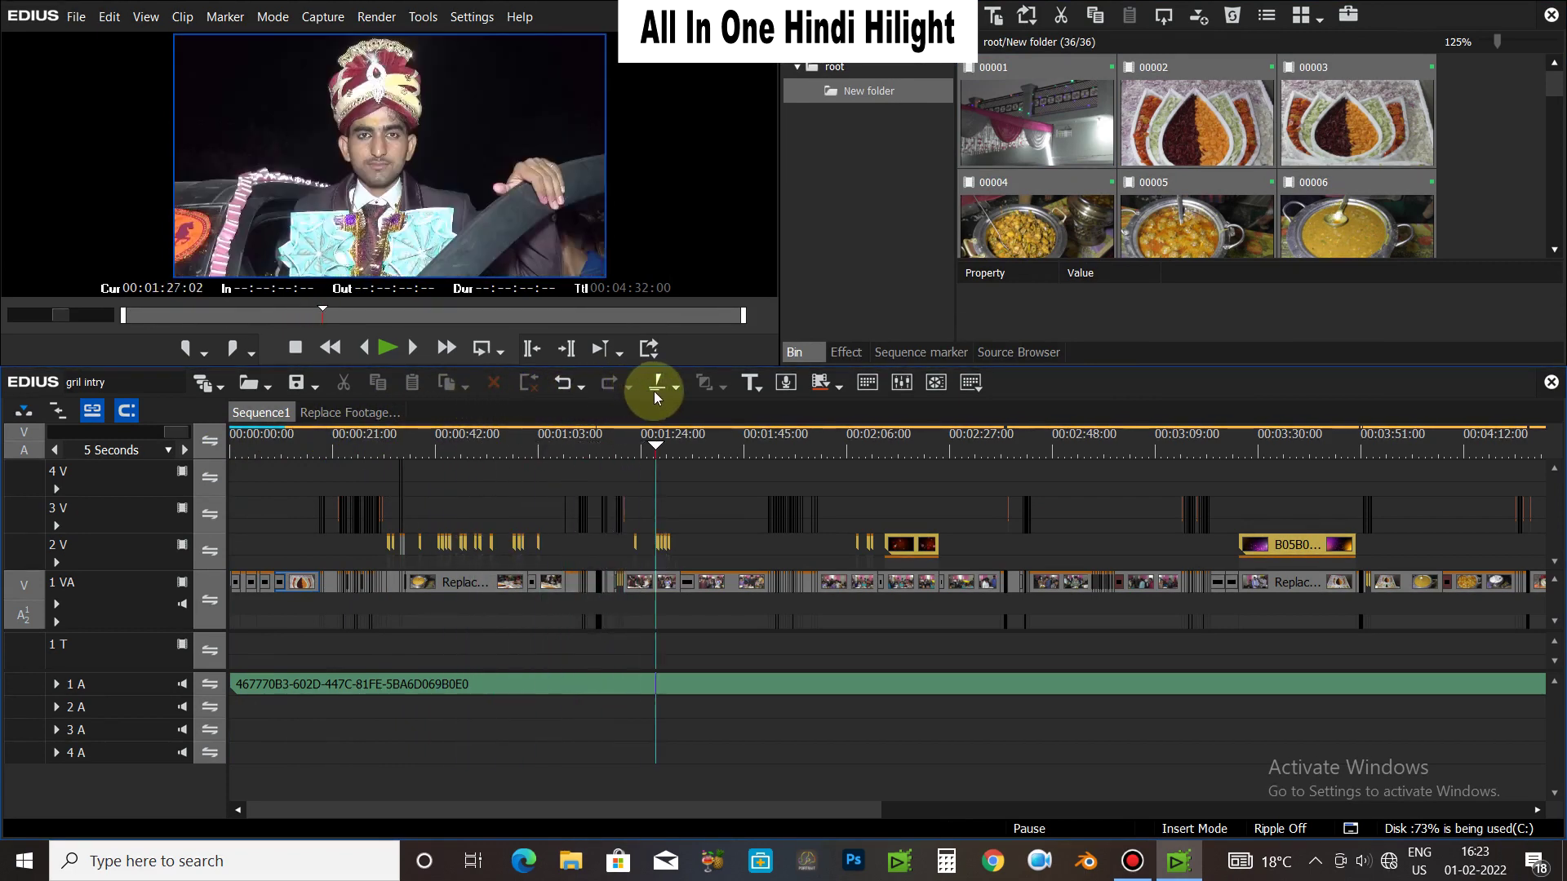
pyautogui.press('space')
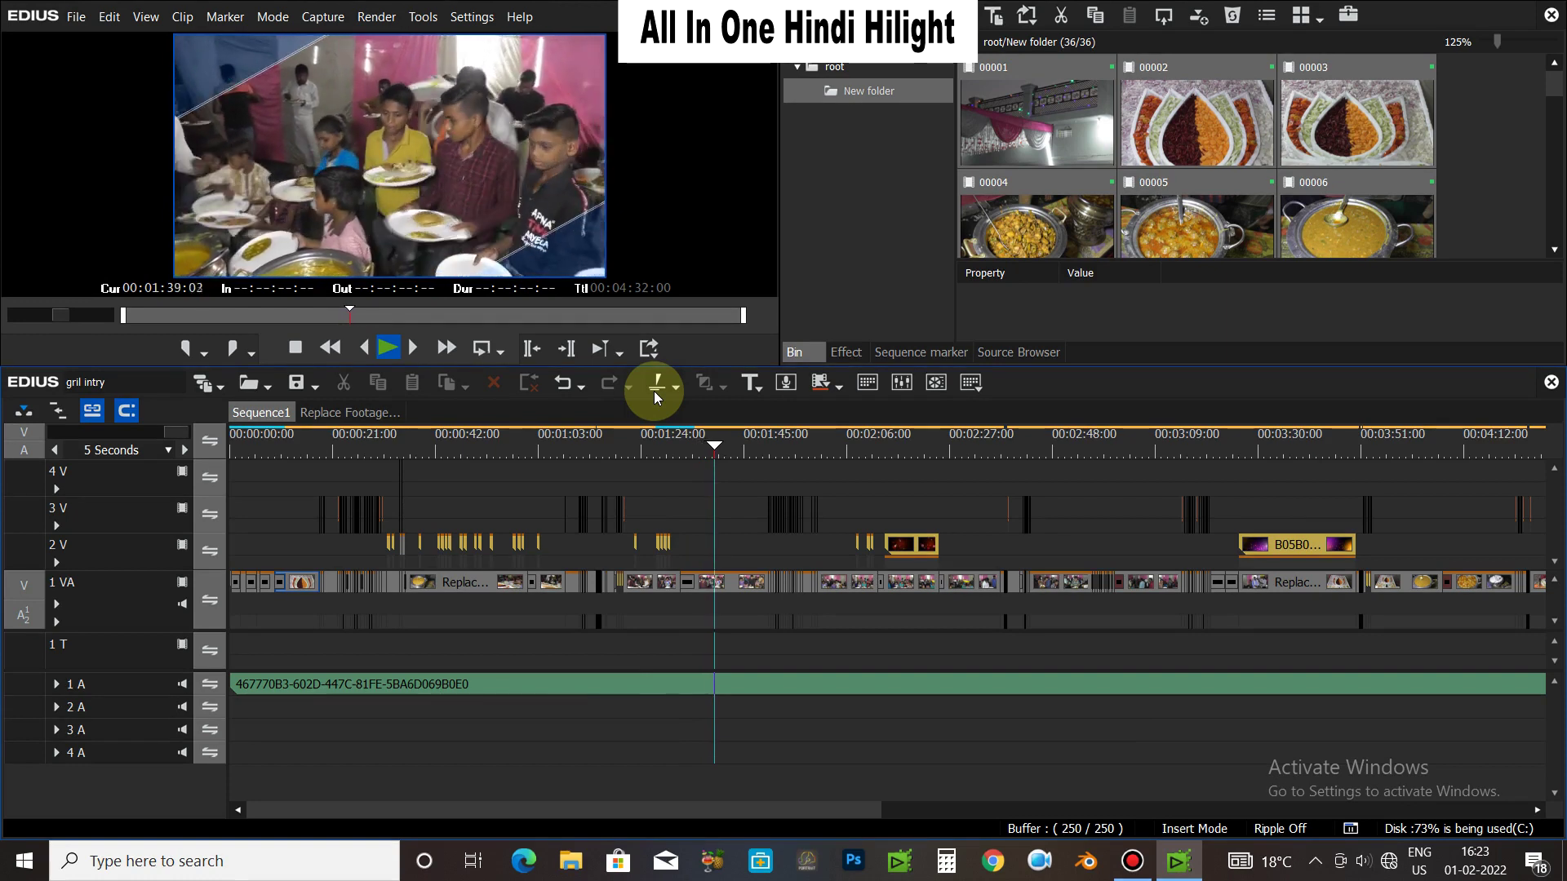
pyautogui.moveTo(717, 443); pyautogui.dragTo(1046, 397)
pyautogui.press('space')
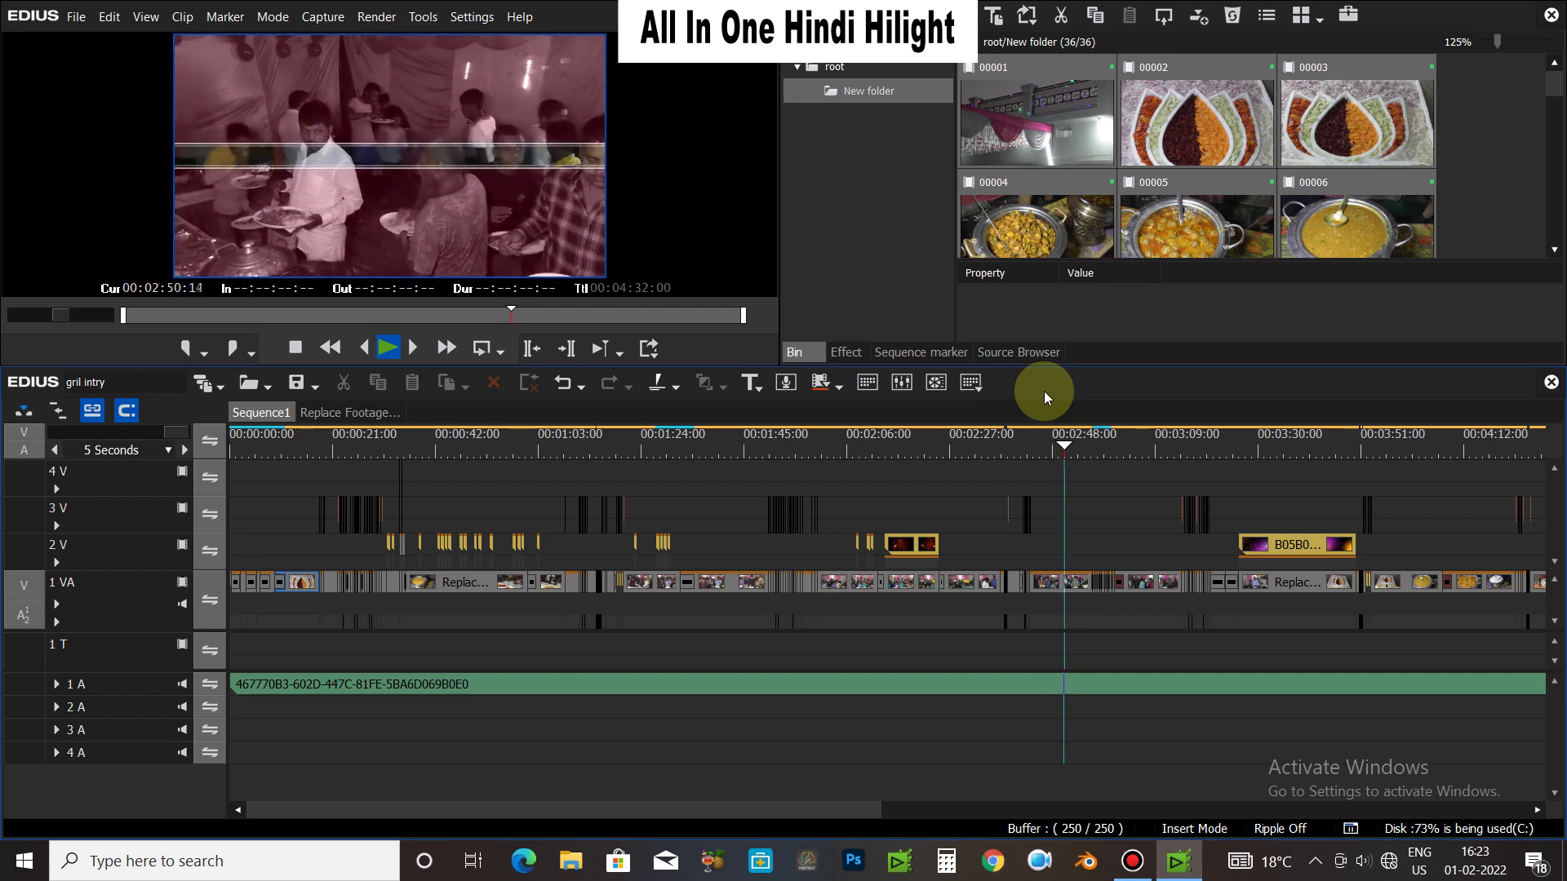
pyautogui.press('space')
pyautogui.moveTo(775, 812); pyautogui.dragTo(949, 809)
pyautogui.moveTo(718, 444); pyautogui.dragTo(884, 430)
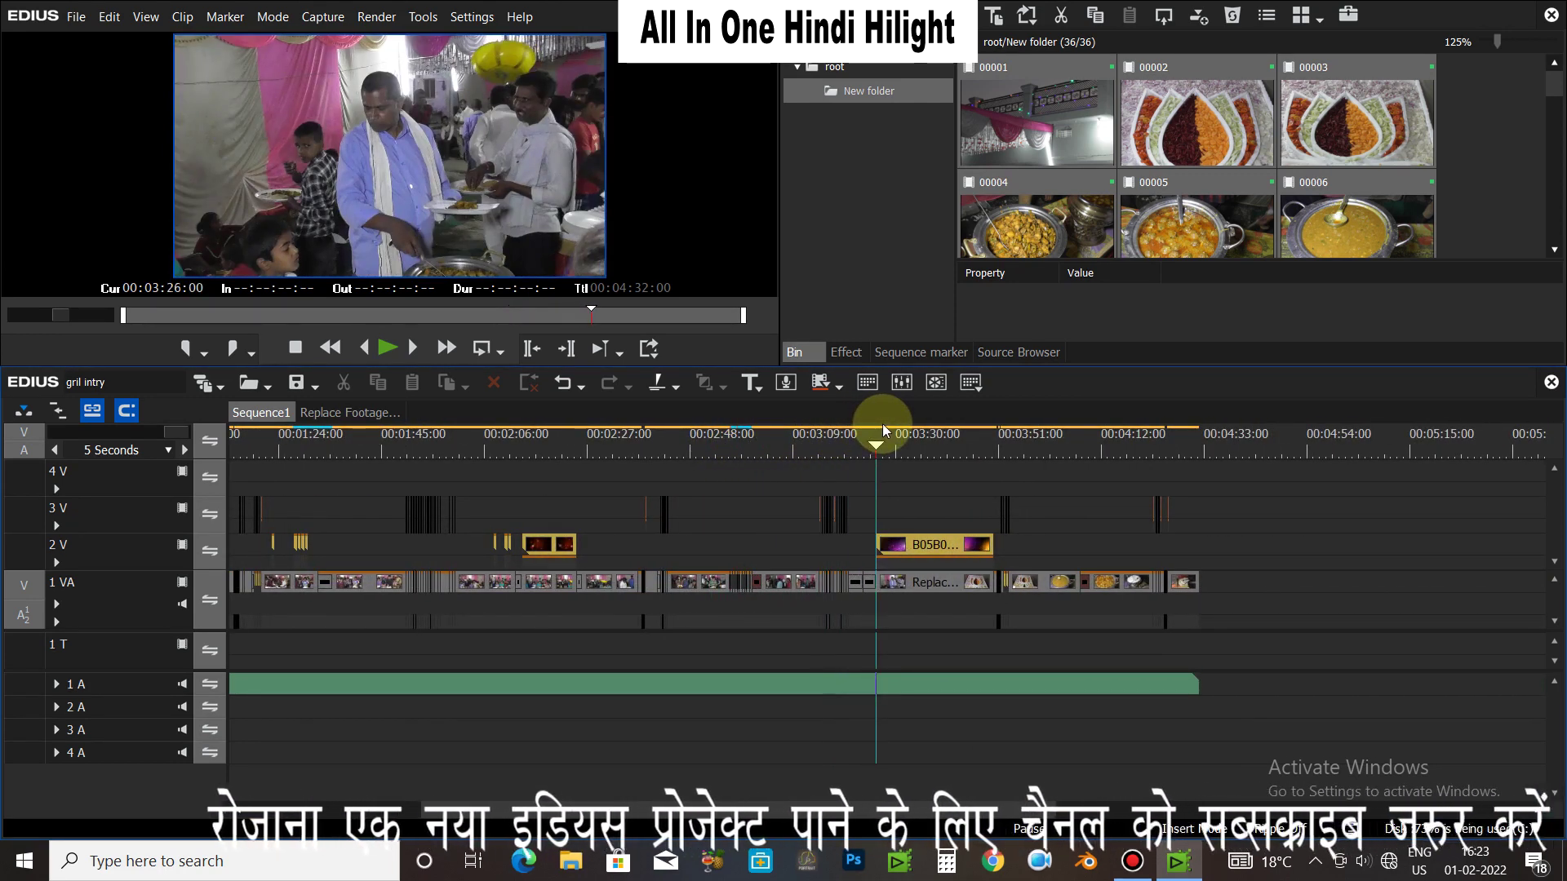
pyautogui.press('space')
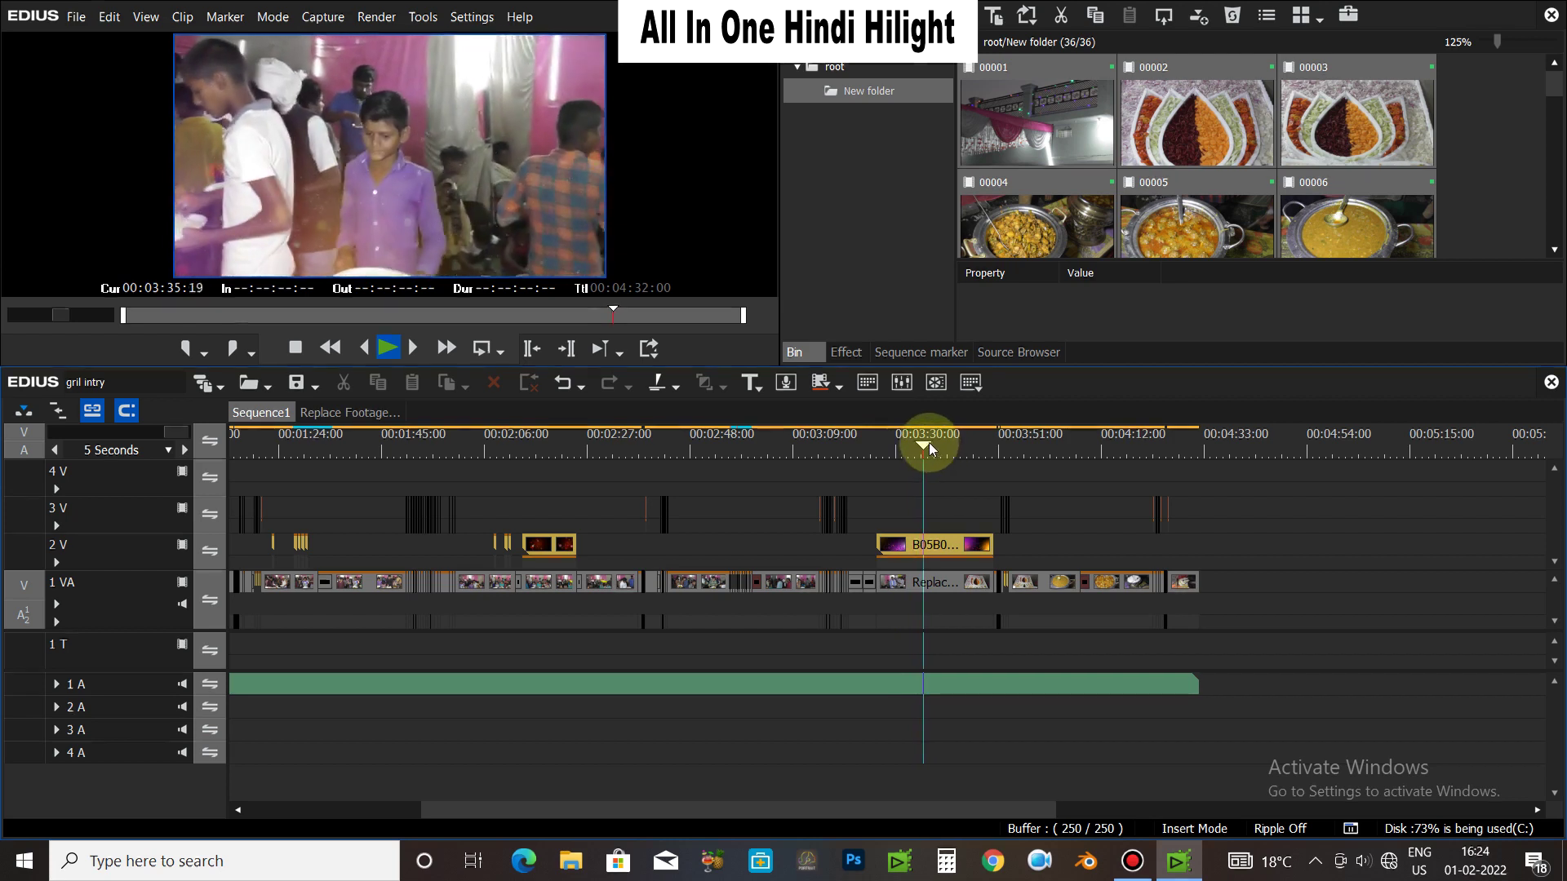
pyautogui.moveTo(929, 447); pyautogui.dragTo(1188, 390)
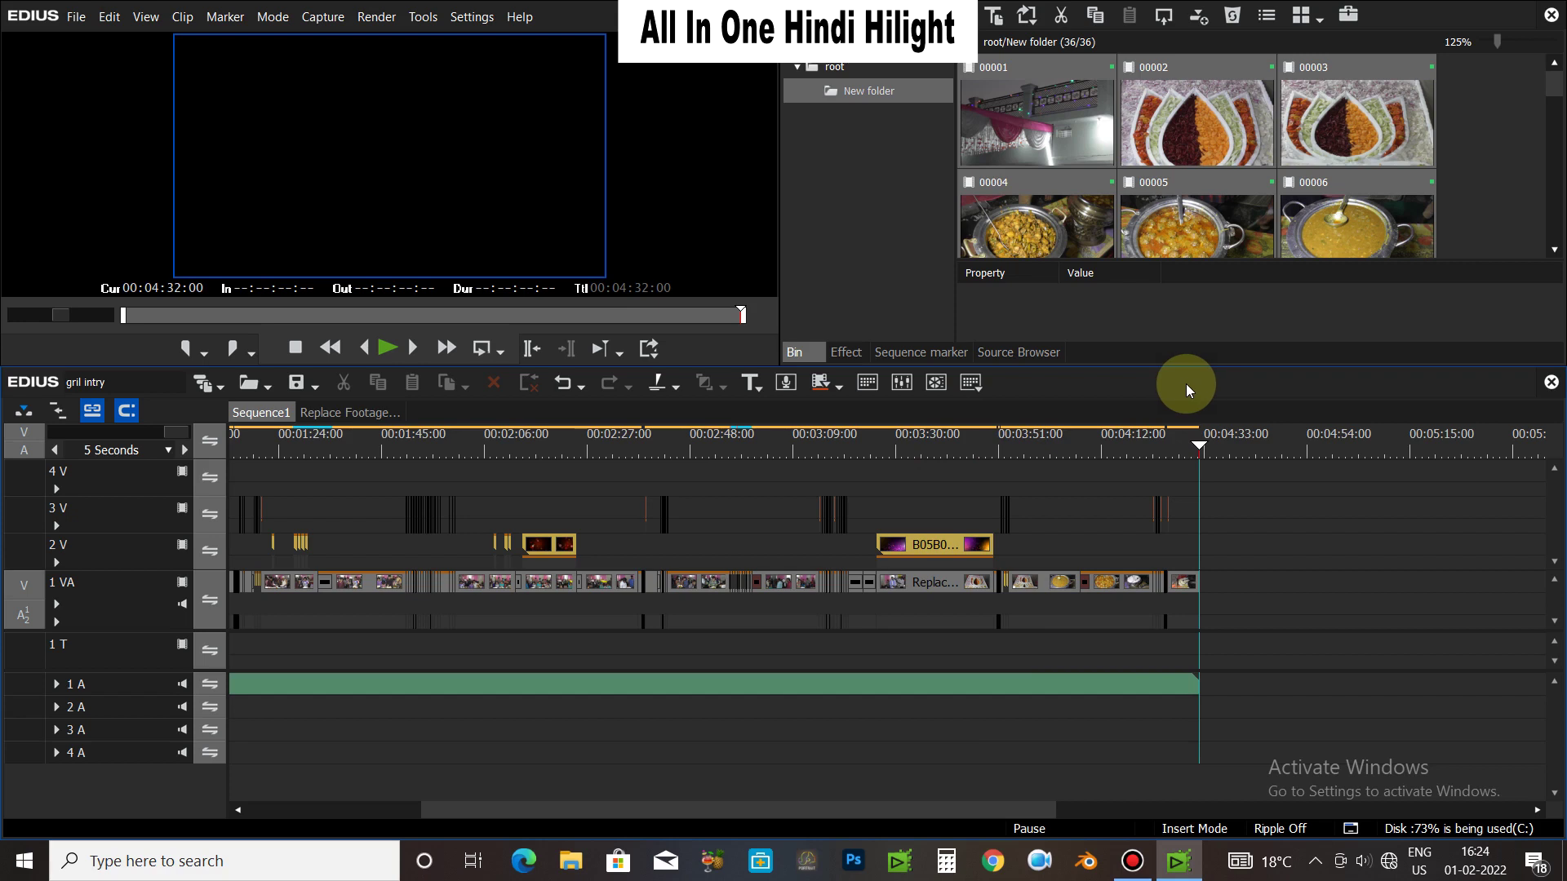
pyautogui.press('KP_Add')
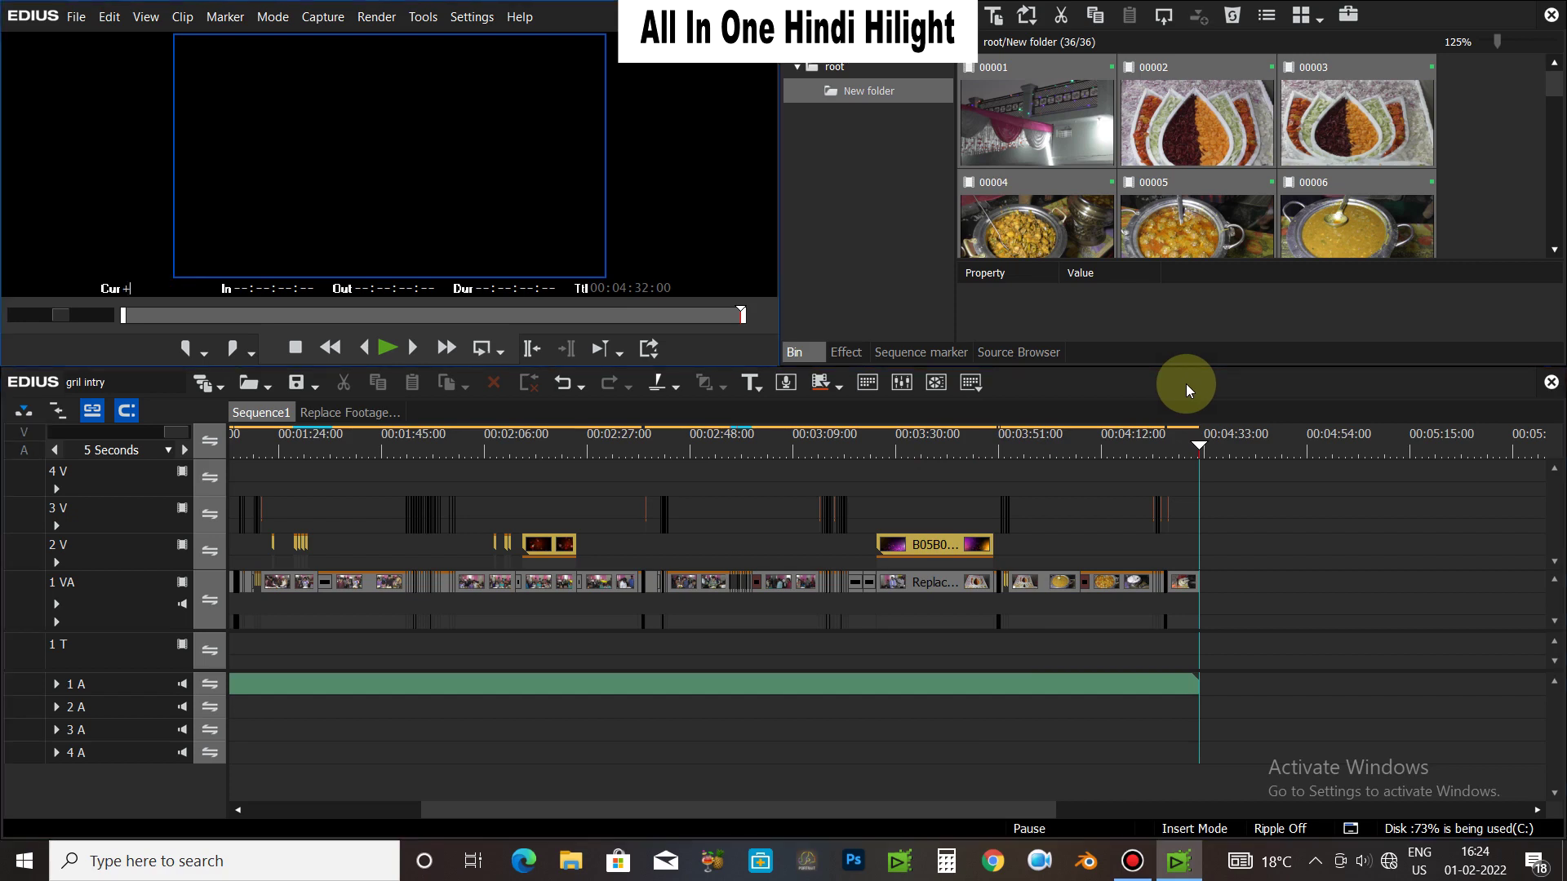